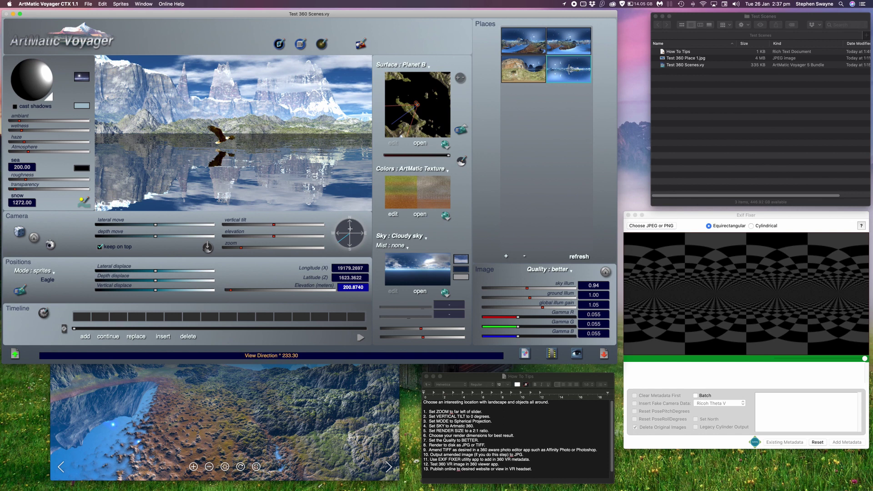
Inspect the sprite and DF object settings and turn the camera to view the airship and red submarine in the scene.
{"action": "left_click", "coordinate": [279, 44]}
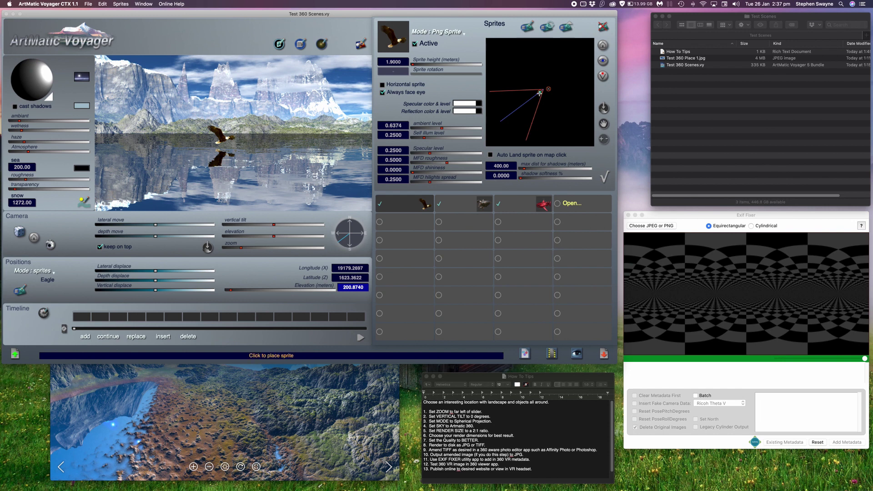
{"action": "left_click", "coordinate": [605, 177]}
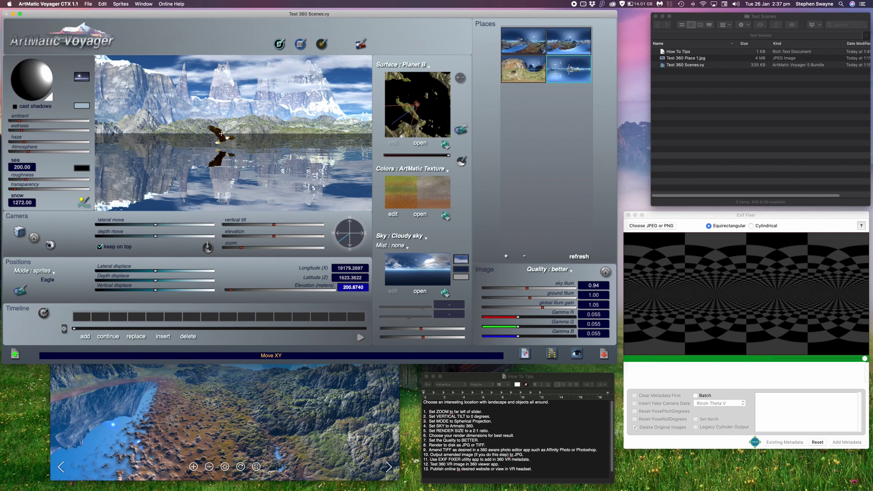
{"action": "left_click_drag", "start_coordinate": [341, 235], "coordinate": [346, 226]}
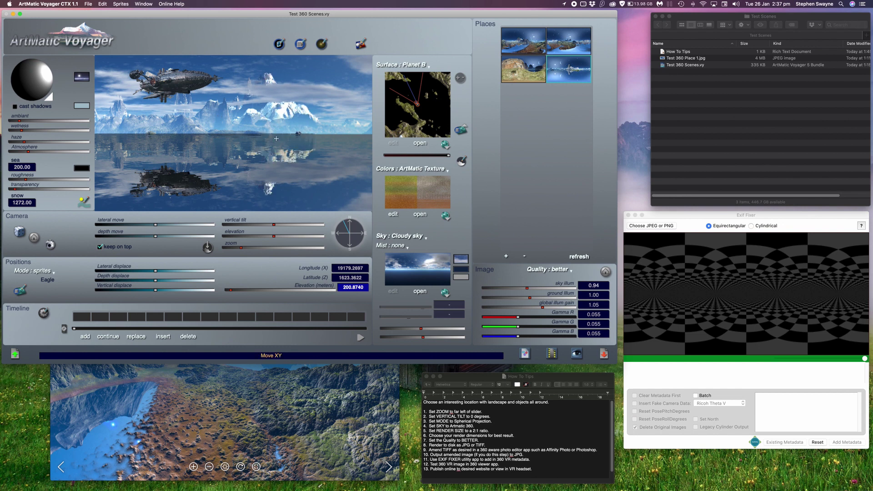
{"action": "left_click_drag", "start_coordinate": [344, 227], "coordinate": [363, 233]}
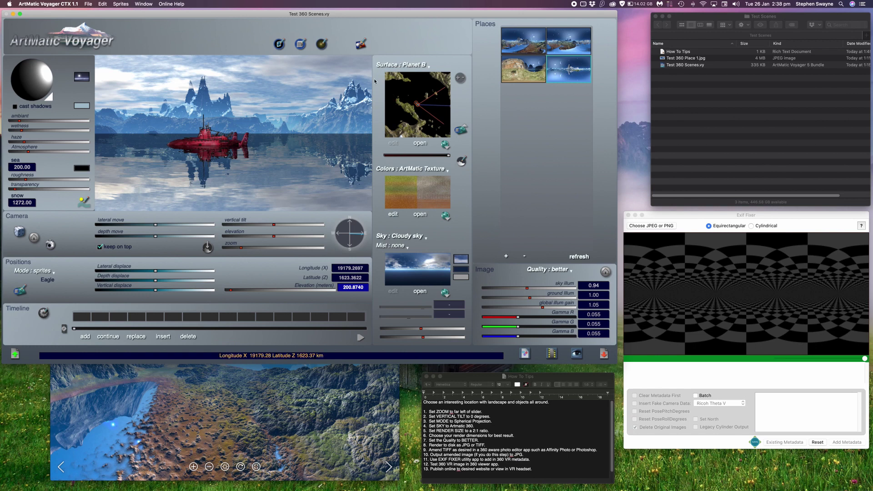
{"action": "left_click", "coordinate": [300, 44]}
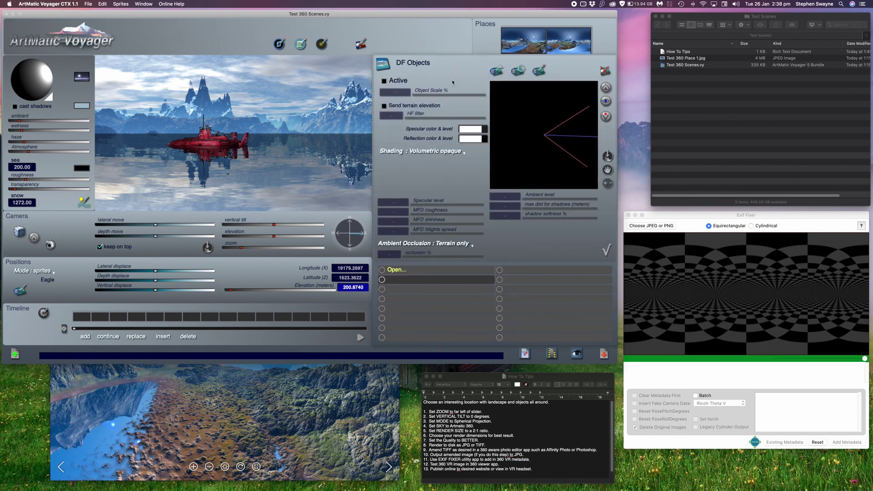
{"action": "left_click", "coordinate": [607, 250]}
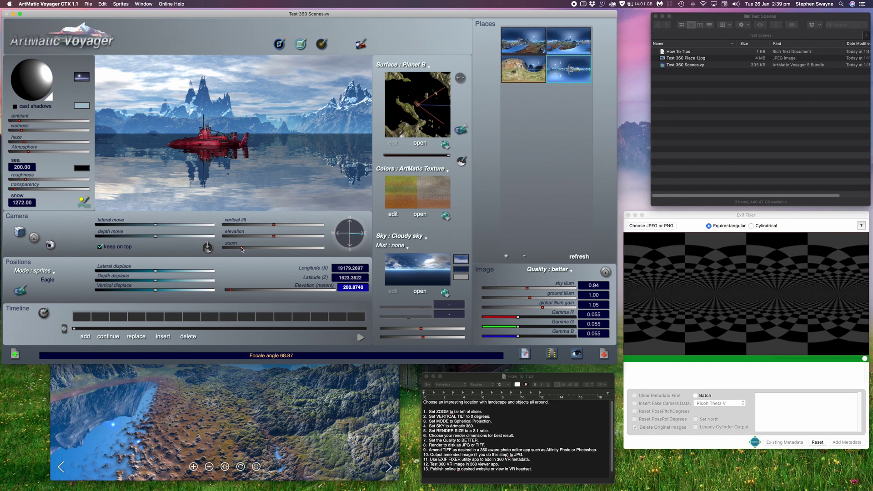
Reduce the camera zoom to its minimum and review the environment settings.
{"action": "left_click_drag", "start_coordinate": [241, 249], "coordinate": [224, 247]}
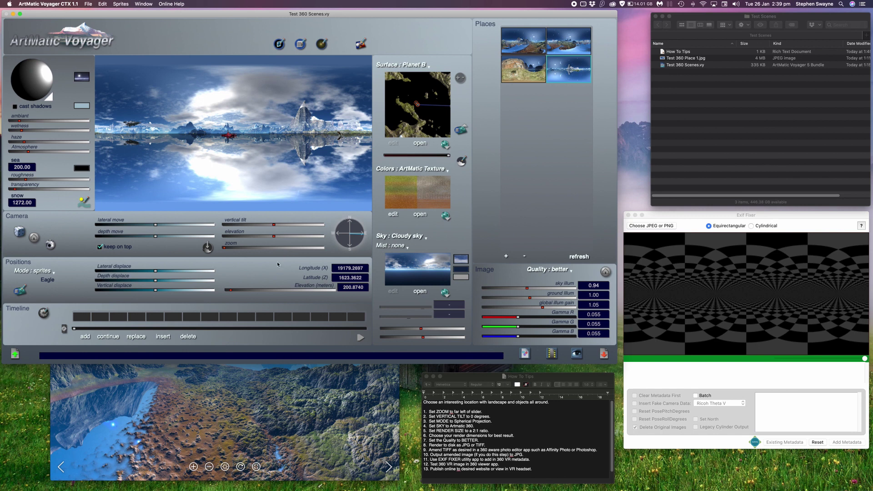
{"action": "mouse_move", "coordinate": [224, 248]}
{"action": "left_click", "coordinate": [84, 200]}
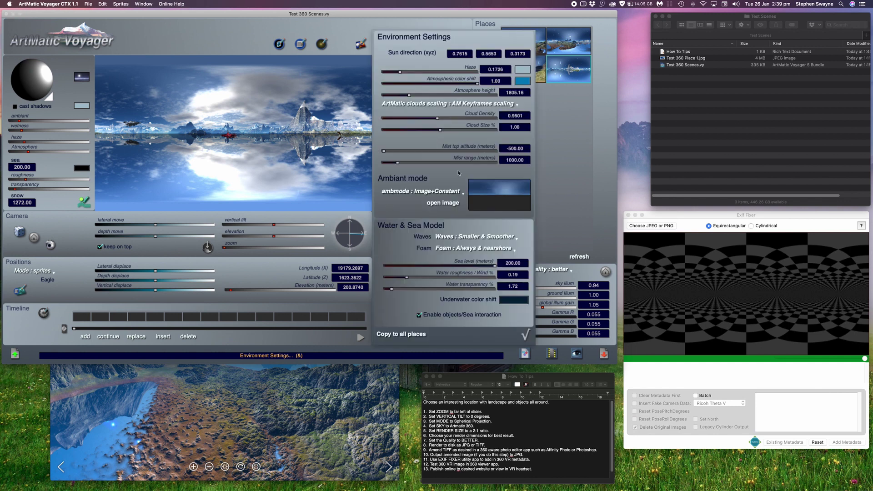
{"action": "left_click", "coordinate": [525, 335]}
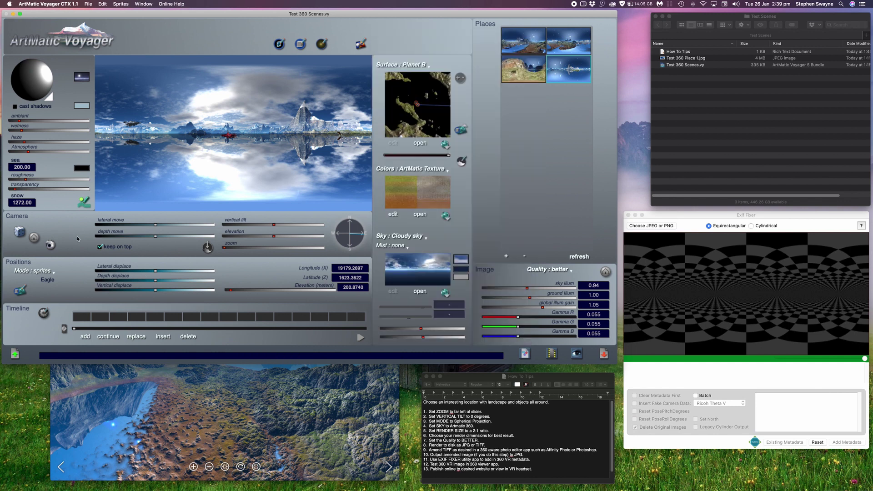
Set the camera's horizontal direction to 318.44 and keep its mode on Spherical projection.
{"action": "left_click", "coordinate": [50, 246]}
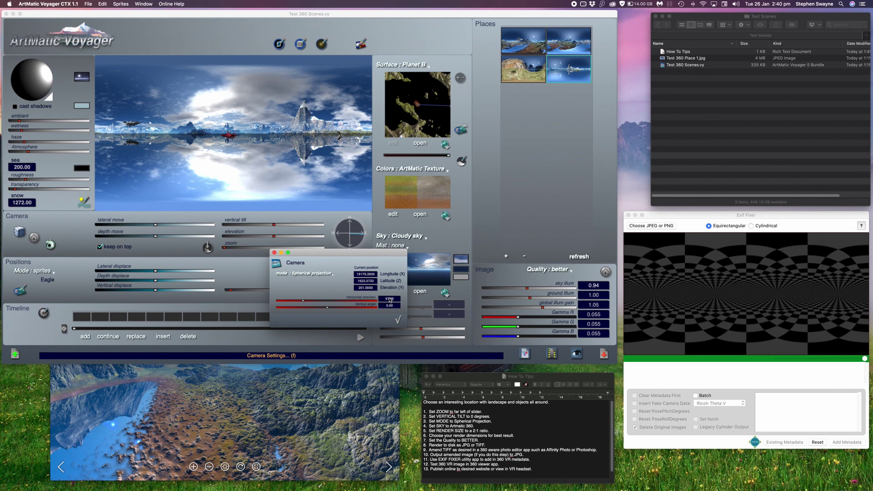
{"action": "left_click_drag", "start_coordinate": [304, 301], "coordinate": [367, 306]}
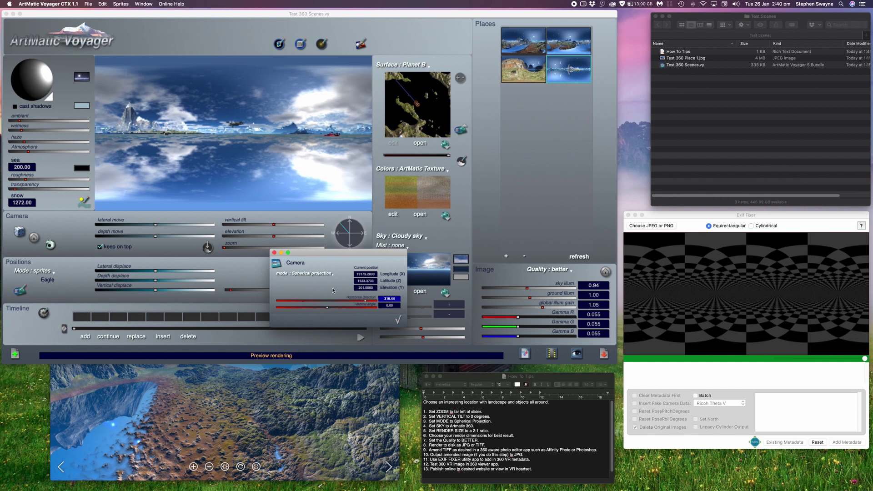
{"action": "left_click", "coordinate": [397, 321]}
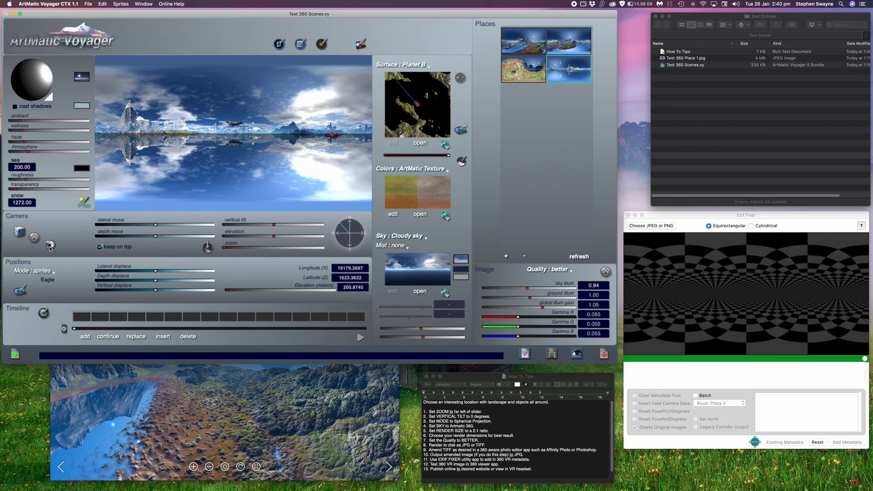
{"action": "key", "text": "f"}
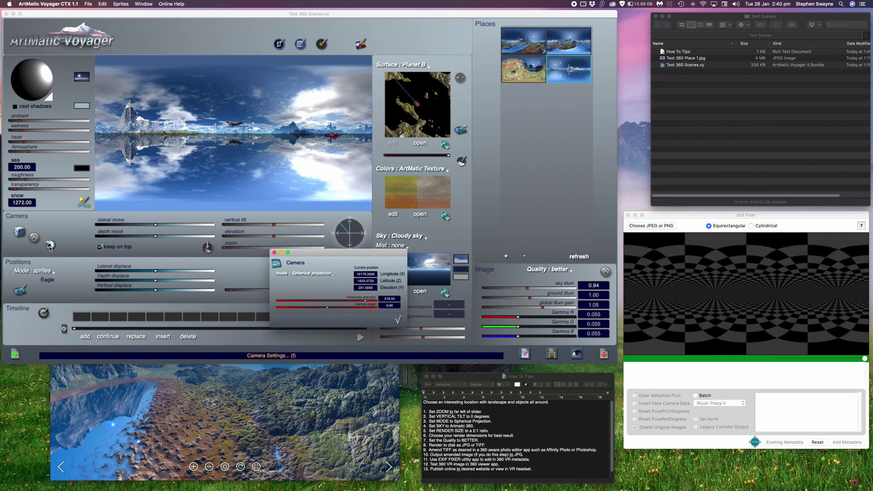
{"action": "left_click", "coordinate": [296, 275]}
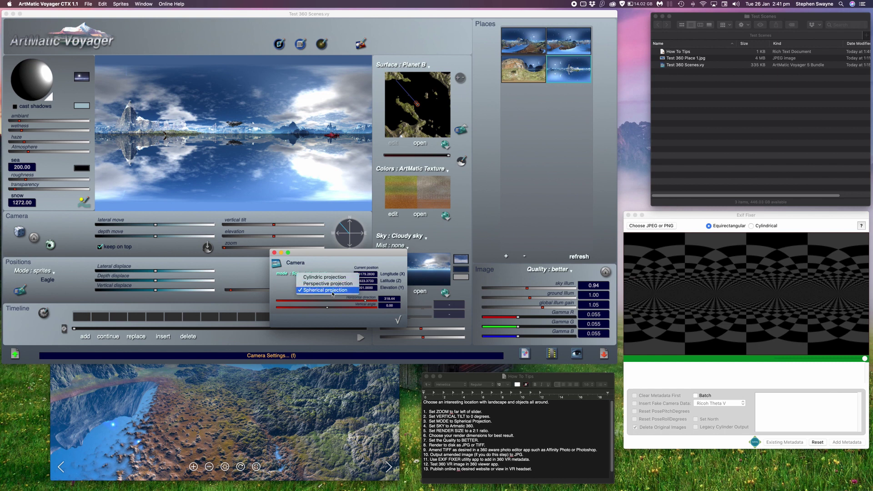
{"action": "left_click", "coordinate": [394, 320]}
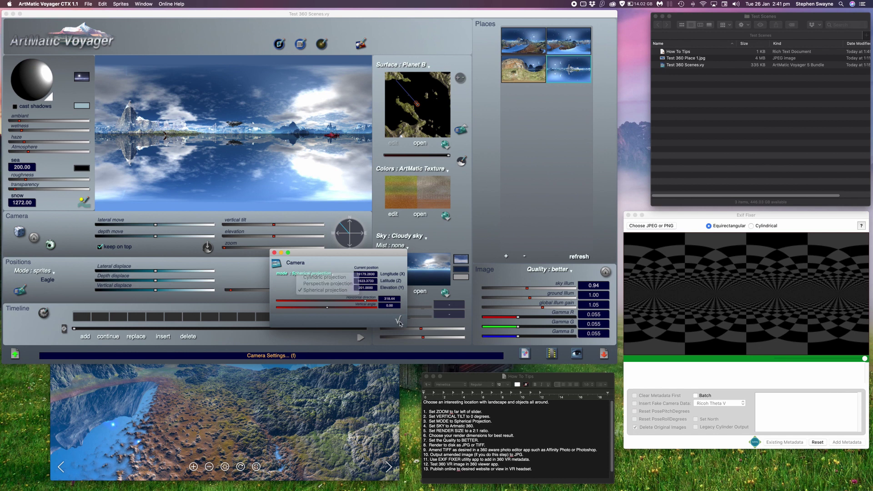
{"action": "left_click", "coordinate": [396, 320]}
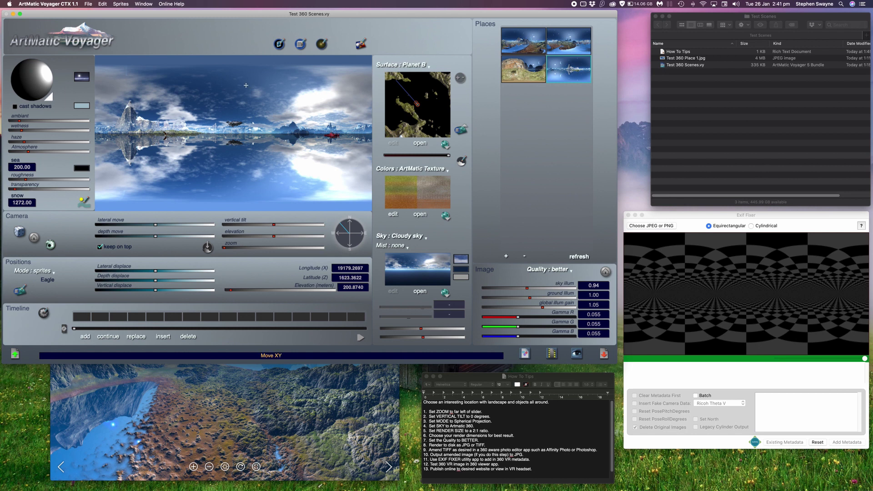
Try the Artmatic 360+clouds sky and settle on the Artmatic 360 sky type.
{"action": "left_click", "coordinate": [422, 236]}
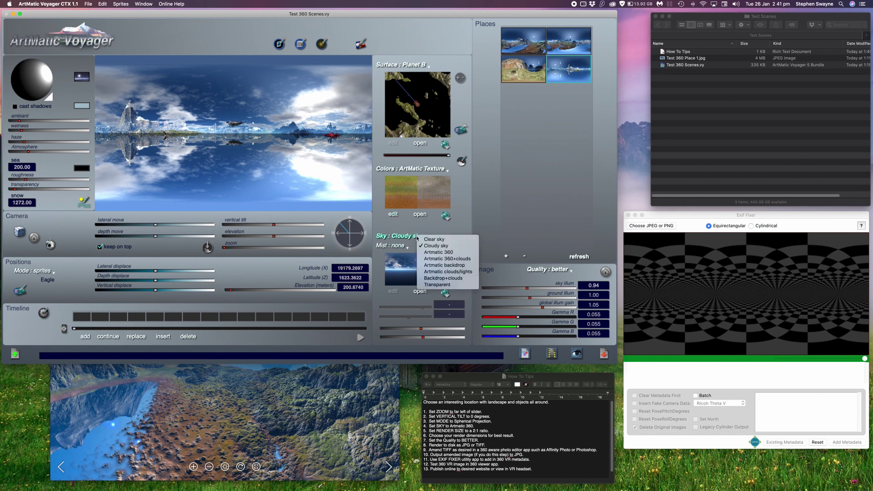
{"action": "left_click", "coordinate": [449, 259]}
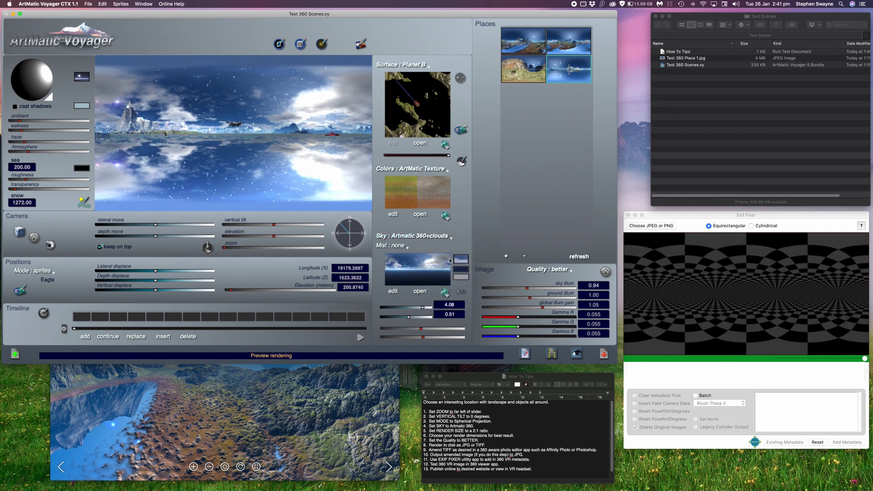
{"action": "left_click", "coordinate": [437, 238]}
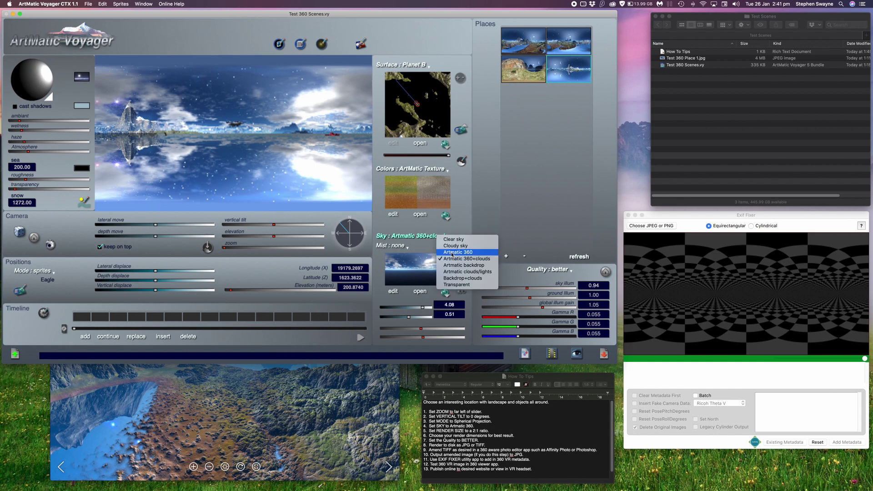
{"action": "left_click", "coordinate": [452, 253]}
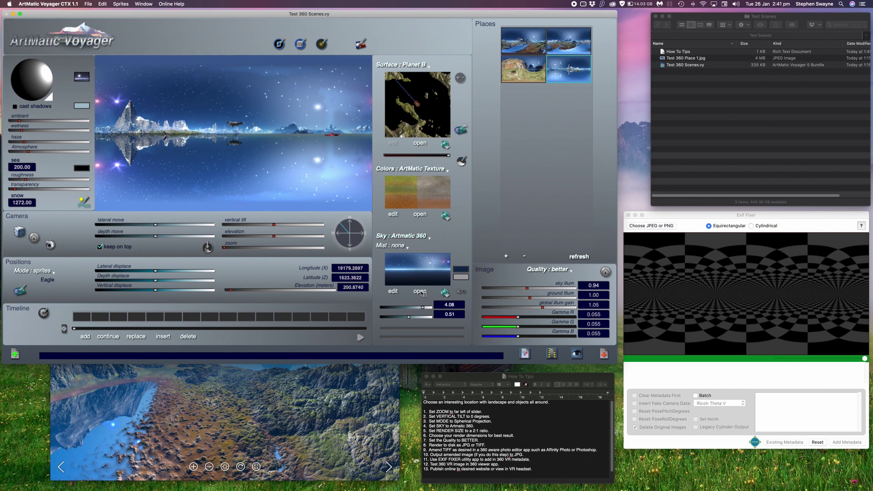
Rotate the 360 sky to reposition its stars, with environment angle oX at 6.06 and oY at 1.31.
{"action": "left_click_drag", "start_coordinate": [421, 309], "coordinate": [426, 307]}
{"action": "left_click", "coordinate": [408, 317]}
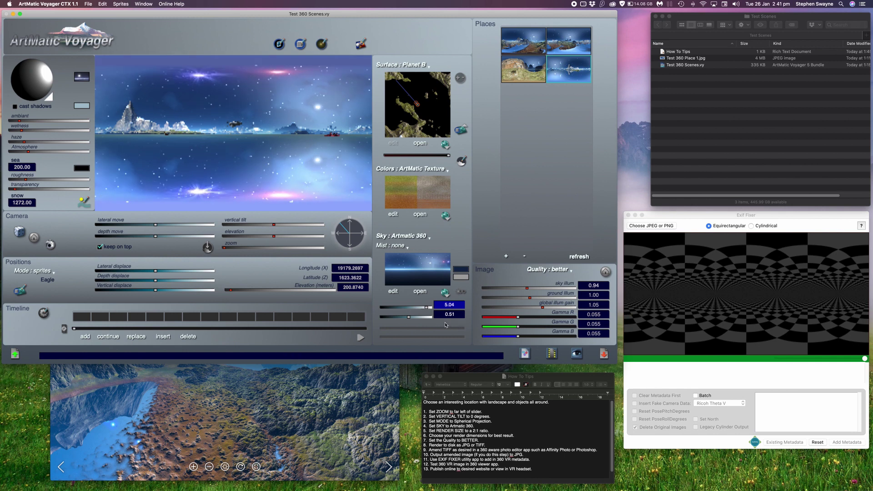
{"action": "left_click", "coordinate": [413, 317]}
{"action": "left_click_drag", "start_coordinate": [414, 318], "coordinate": [431, 318]}
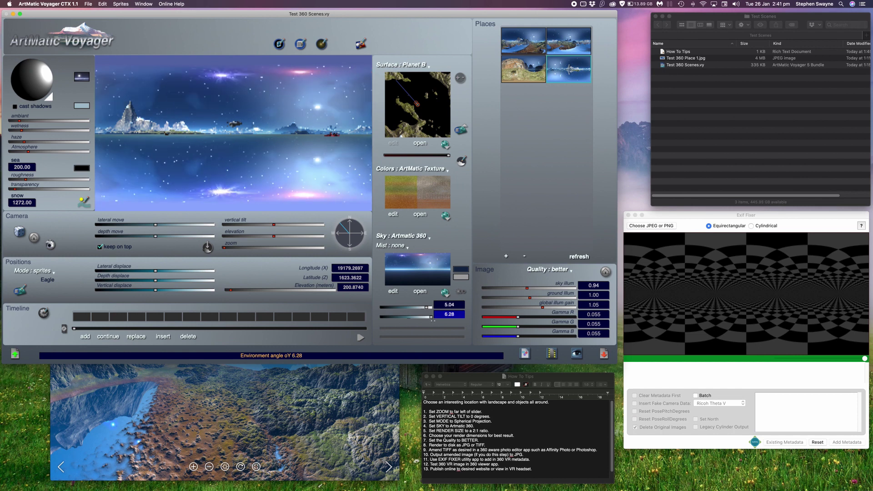
{"action": "left_click_drag", "start_coordinate": [427, 307], "coordinate": [431, 307]}
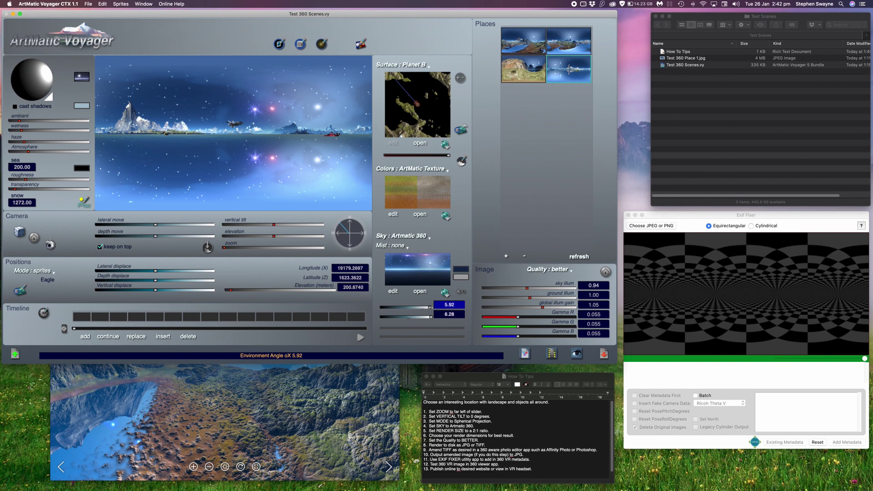
{"action": "left_click_drag", "start_coordinate": [431, 308], "coordinate": [432, 308]}
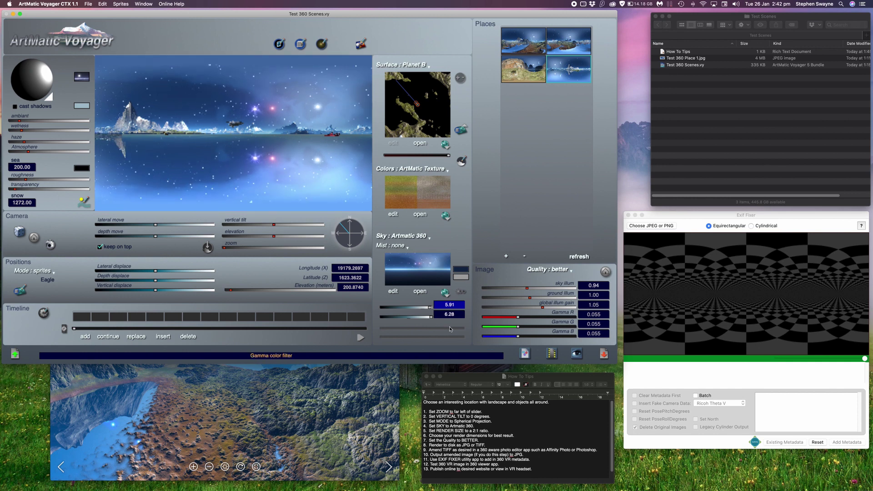
{"action": "left_click_drag", "start_coordinate": [431, 308], "coordinate": [436, 319]}
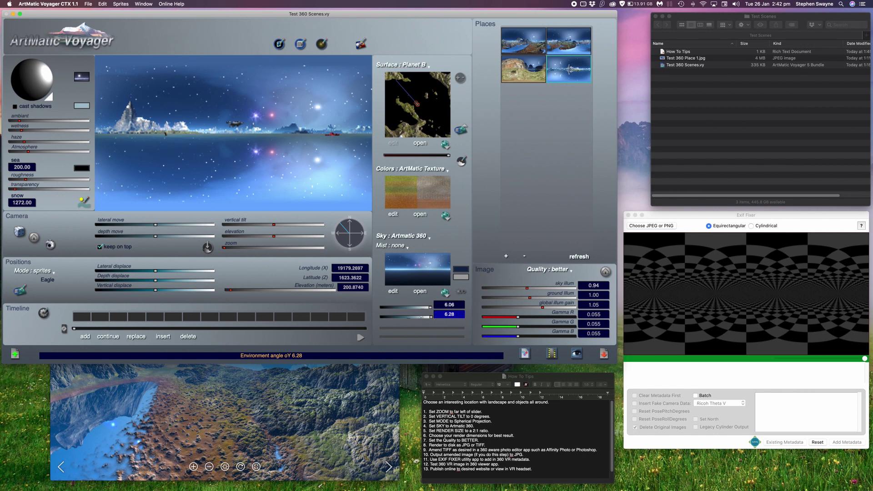
{"action": "left_click_drag", "start_coordinate": [430, 317], "coordinate": [415, 317]}
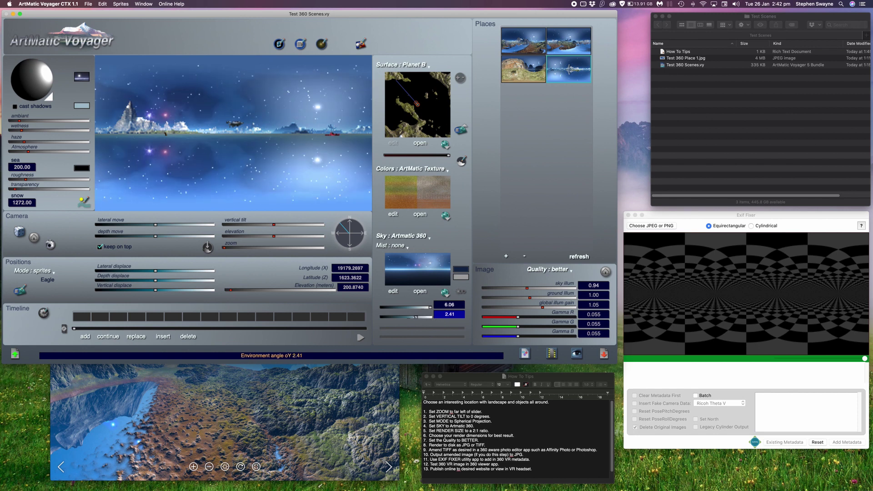
{"action": "left_click_drag", "start_coordinate": [416, 317], "coordinate": [411, 317]}
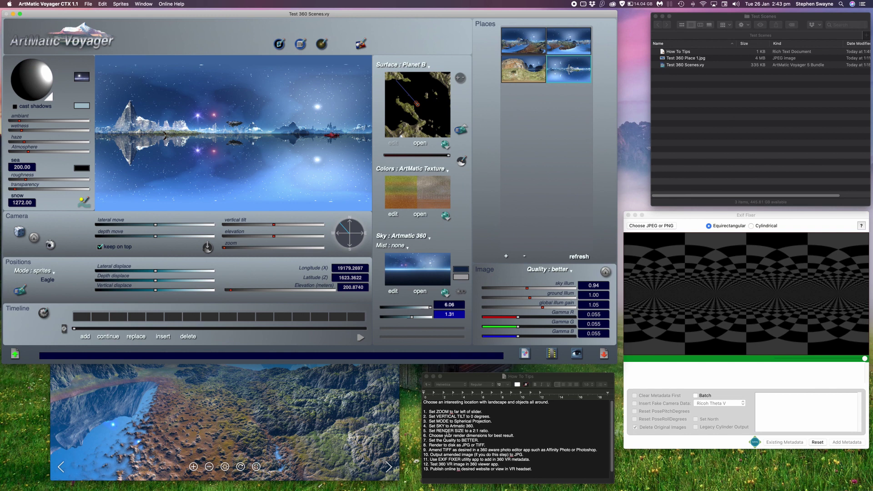
Open the options for rendering the picture to file and choose the 2:1 4k 4096 x 2048 size.
{"action": "left_click", "coordinate": [524, 354]}
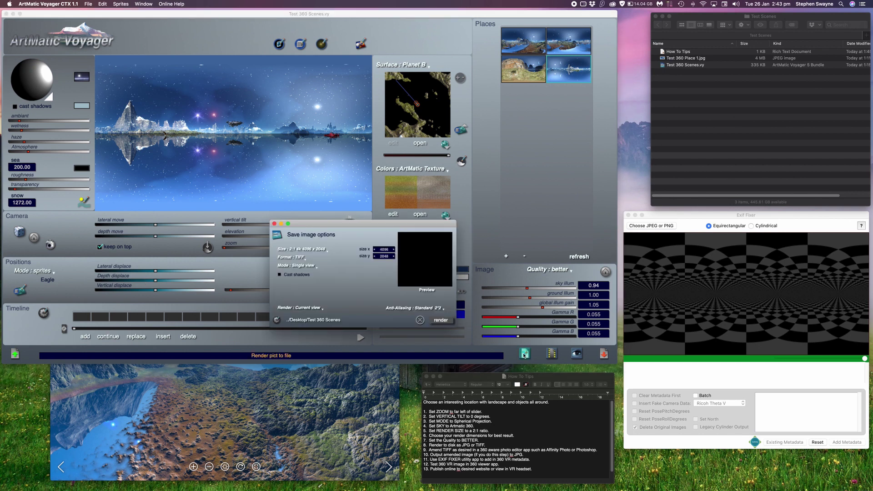
{"action": "left_click", "coordinate": [295, 251]}
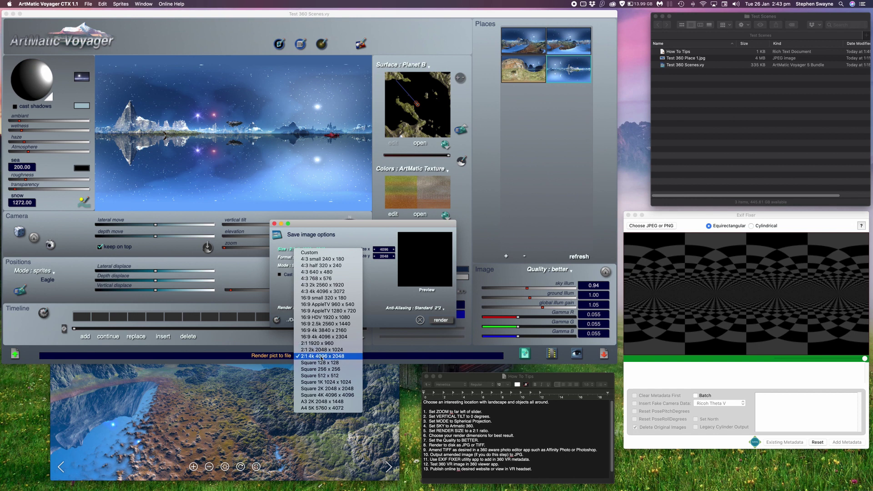
{"action": "left_click", "coordinate": [317, 358]}
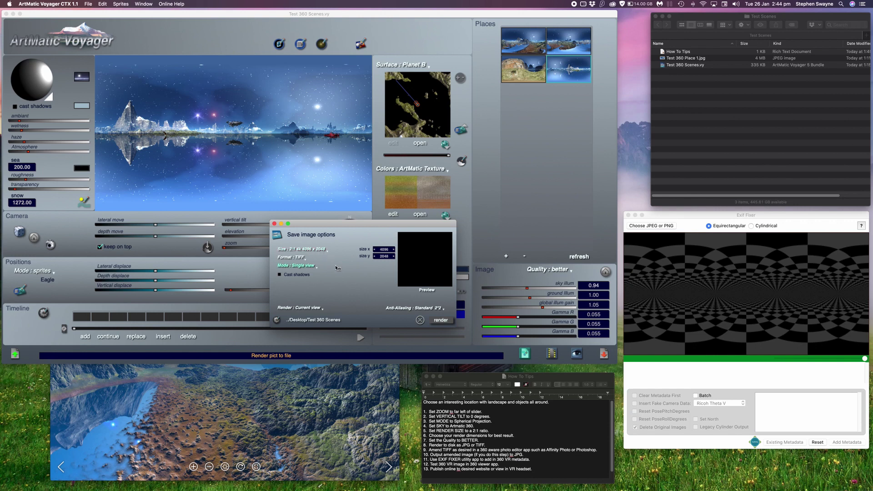
Switch to RICOH THETA, examine Test 360 Place 1.jpg full screen up close and in other directions, and return to the render options.
{"action": "left_click", "coordinate": [300, 389]}
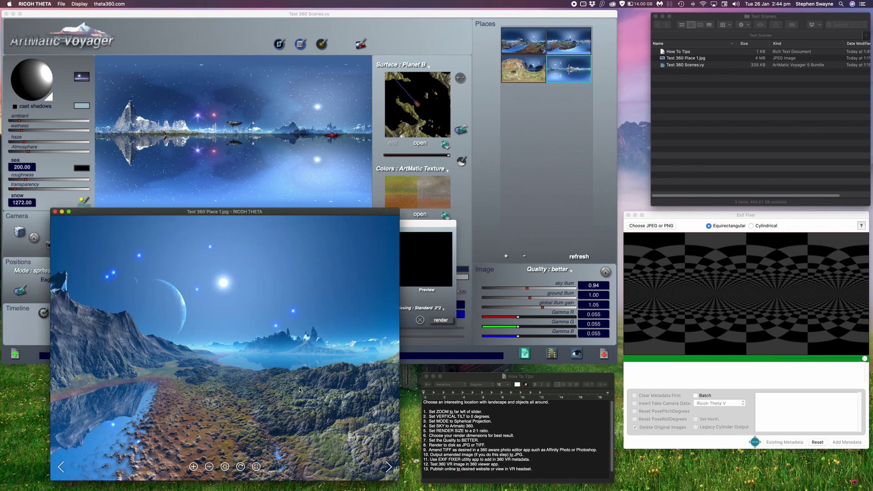
{"action": "left_click", "coordinate": [256, 466]}
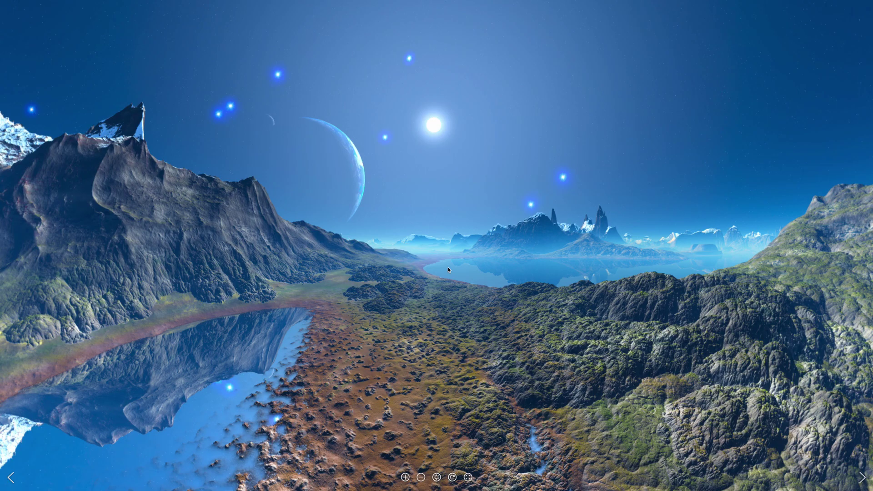
{"action": "scroll", "coordinate": [449, 269], "scroll_direction": "up", "scroll_amount": 5}
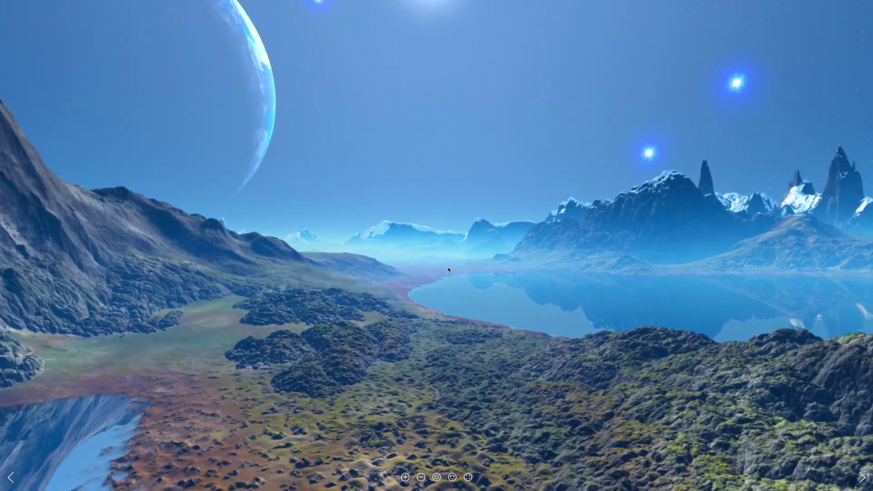
{"action": "scroll", "coordinate": [448, 269], "scroll_direction": "up", "scroll_amount": 3}
{"action": "left_click_drag", "start_coordinate": [506, 262], "coordinate": [440, 202]}
{"action": "scroll", "coordinate": [429, 245], "scroll_direction": "down", "scroll_amount": 5}
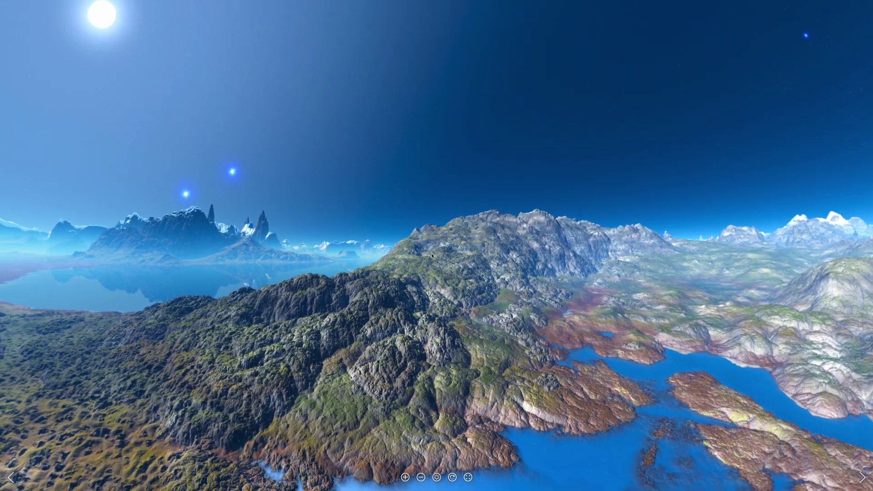
{"action": "key", "text": "Escape"}
{"action": "left_click", "coordinate": [467, 215]}
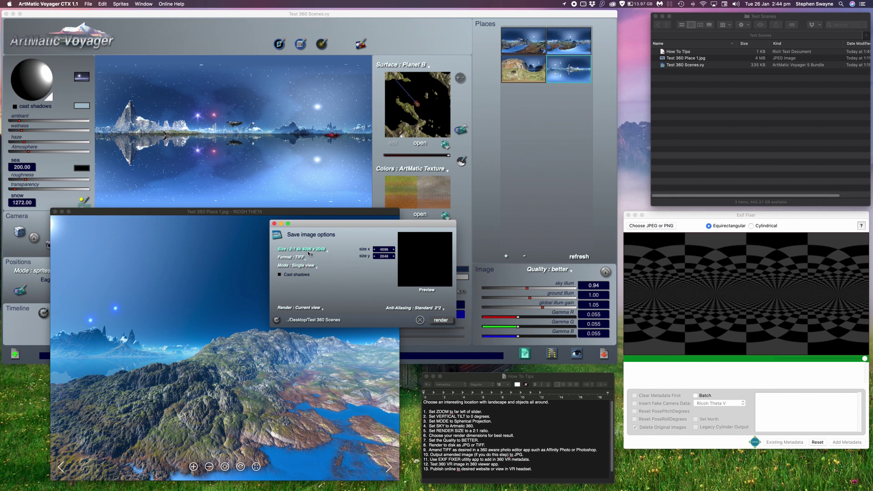
Try a custom render size with a width of 8000 pixels.
{"action": "left_click", "coordinate": [304, 249]}
{"action": "left_click", "coordinate": [326, 254]}
{"action": "left_click", "coordinate": [387, 251]}
{"action": "type", "text": "8000"}
{"action": "left_click", "coordinate": [385, 257]}
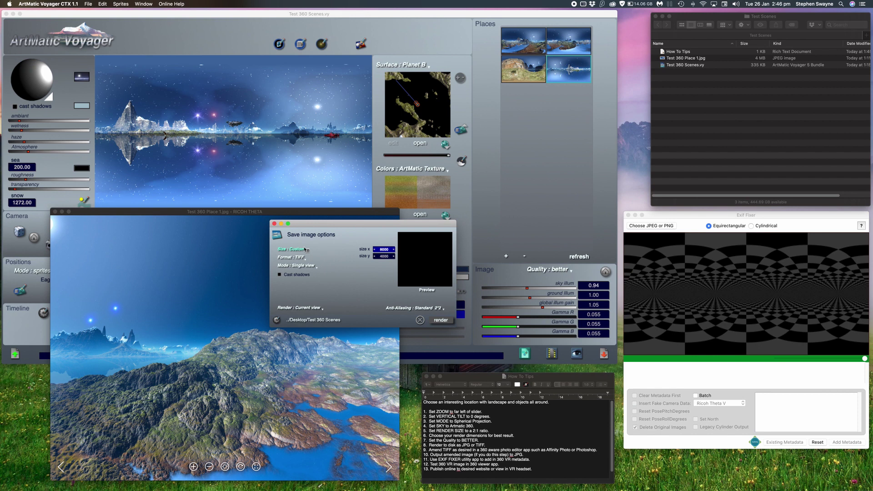
Set the render size back to 2:1 4k 4096 x 2048 and close the save image options without rendering.
{"action": "left_click", "coordinate": [300, 250]}
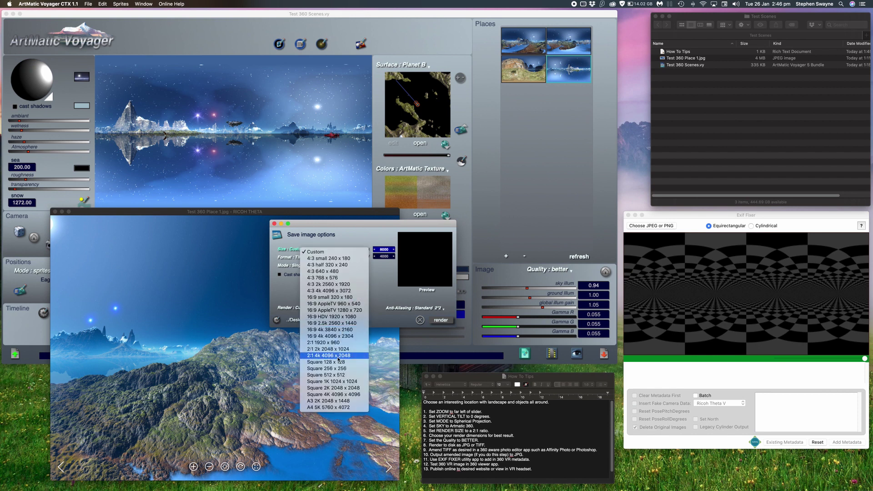
{"action": "left_click", "coordinate": [337, 357]}
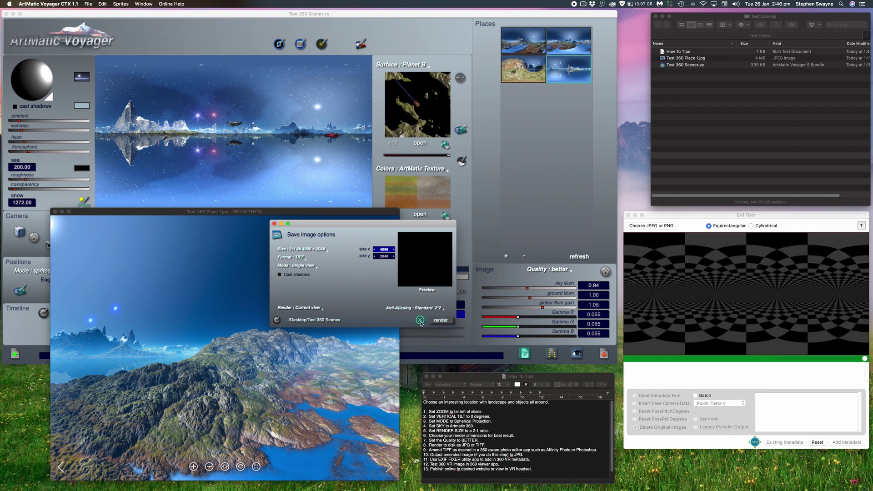
{"action": "left_click", "coordinate": [420, 321]}
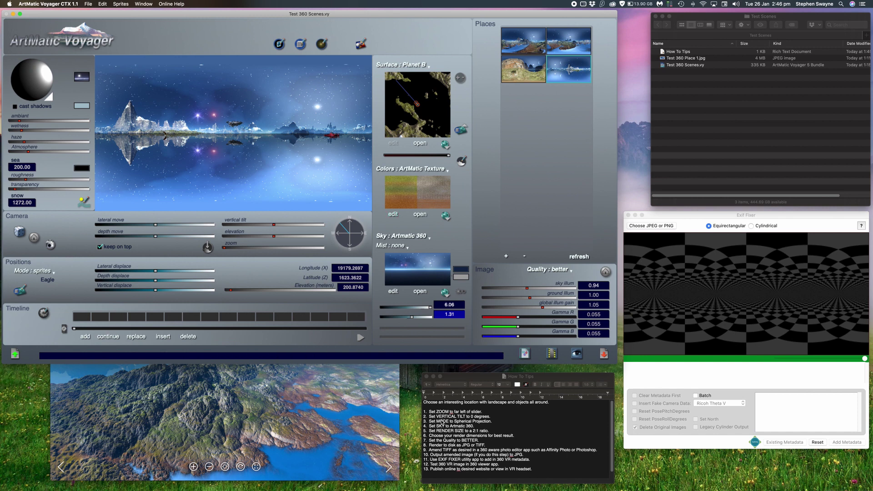
Check the camera settings for the spherical projection mode and review the save image options.
{"action": "left_click", "coordinate": [49, 246]}
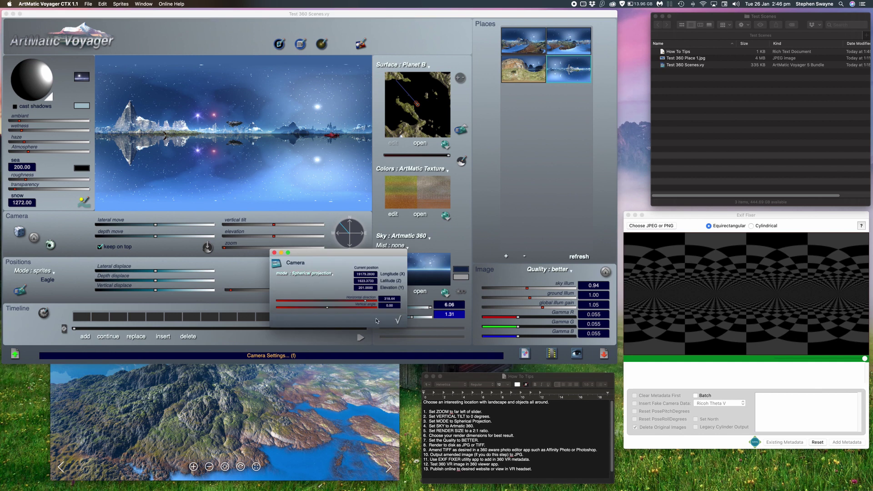
{"action": "left_click", "coordinate": [398, 320]}
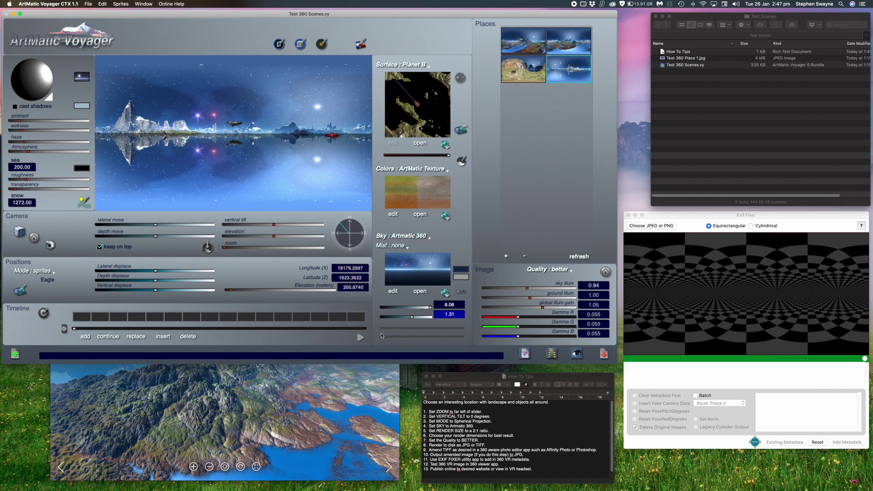
{"action": "left_click", "coordinate": [526, 354]}
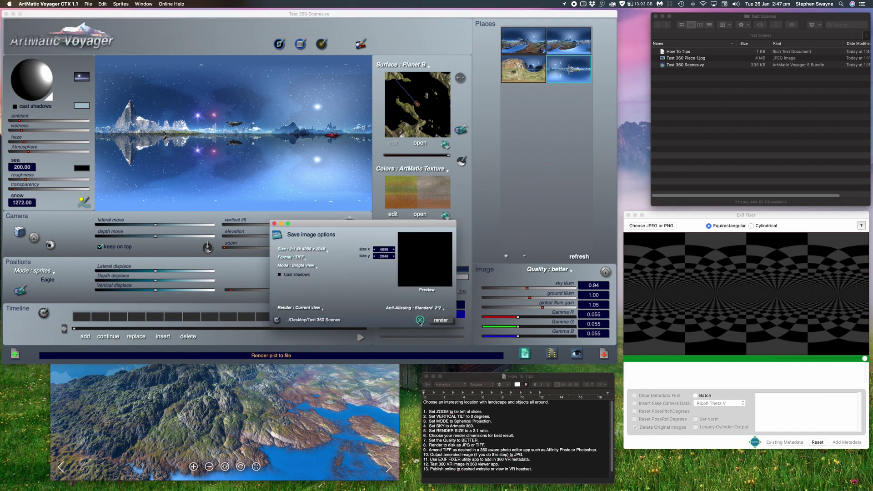
{"action": "left_click", "coordinate": [420, 321]}
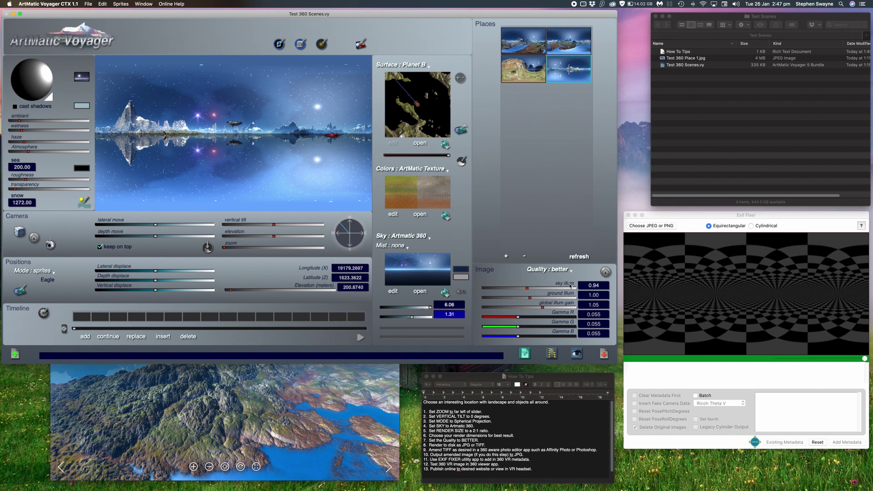
Review the available image quality levels while keeping the quality at better.
{"action": "left_click", "coordinate": [562, 270]}
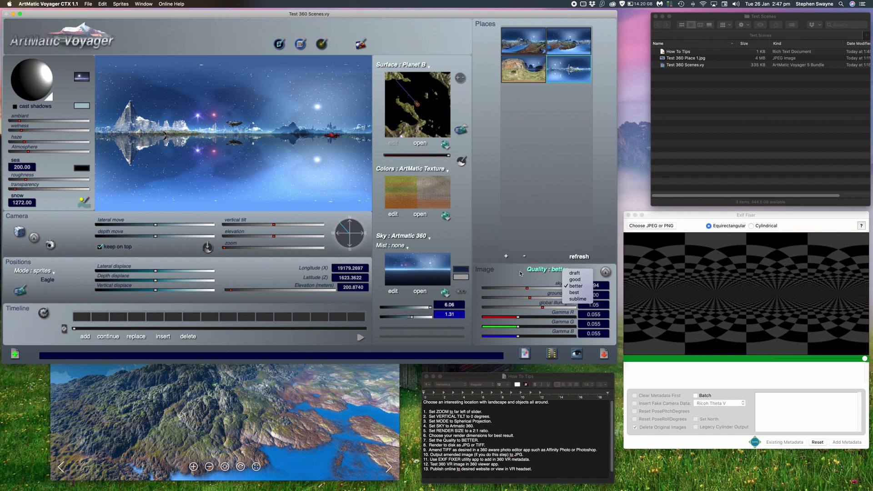
{"action": "left_click", "coordinate": [552, 277]}
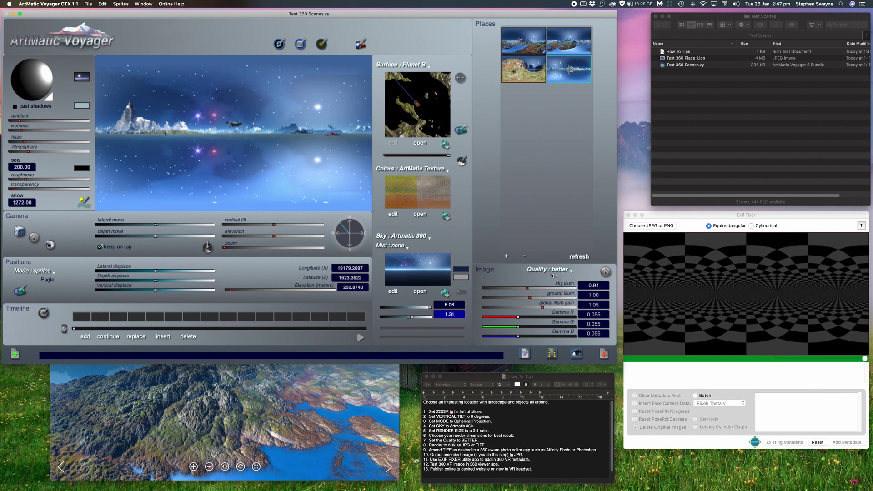
{"action": "left_click", "coordinate": [315, 397]}
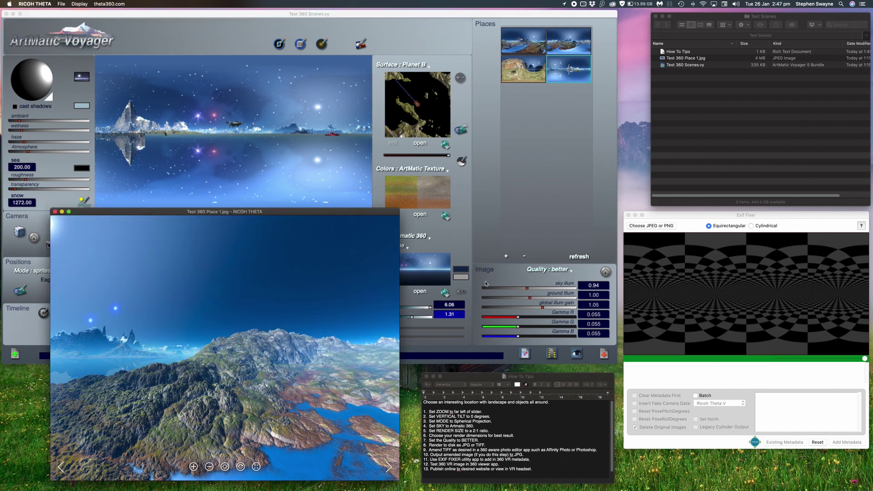
{"action": "left_click", "coordinate": [501, 277]}
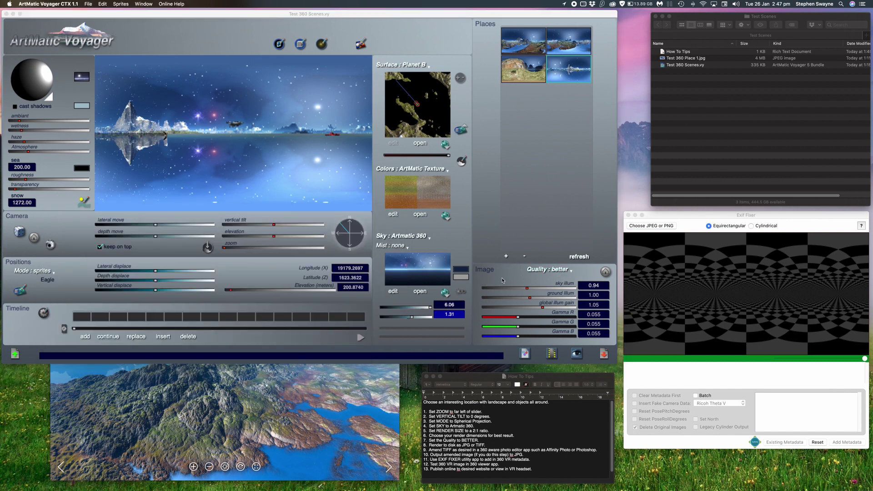
Reopen the save image options, check the file formats while keeping TIFF, and close them without rendering.
{"action": "left_click", "coordinate": [525, 358]}
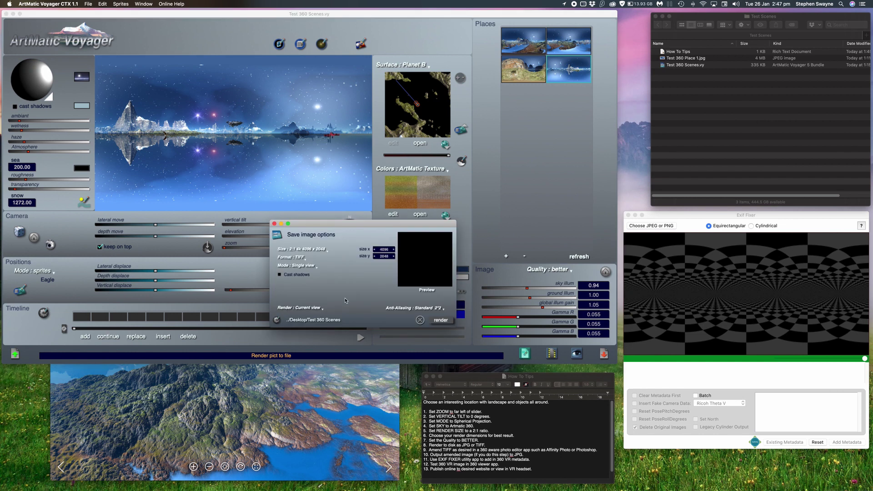
{"action": "left_click", "coordinate": [302, 259]}
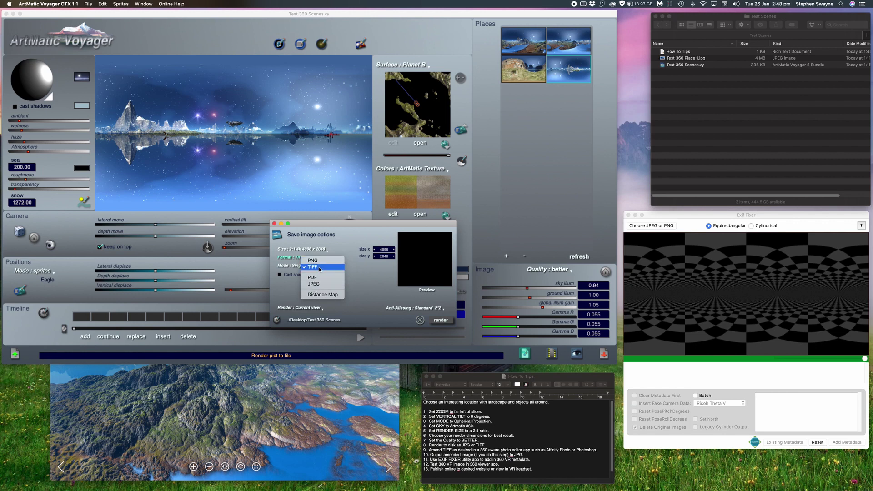
{"action": "left_click", "coordinate": [318, 267]}
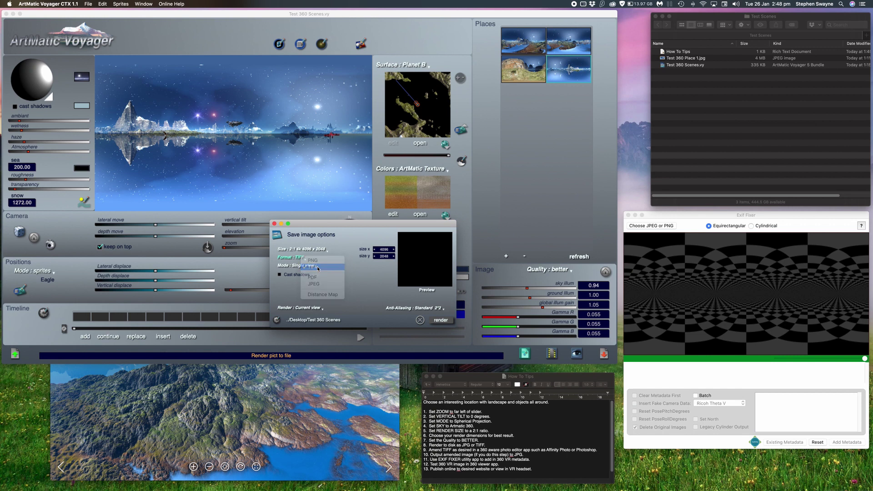
{"action": "left_click", "coordinate": [421, 320]}
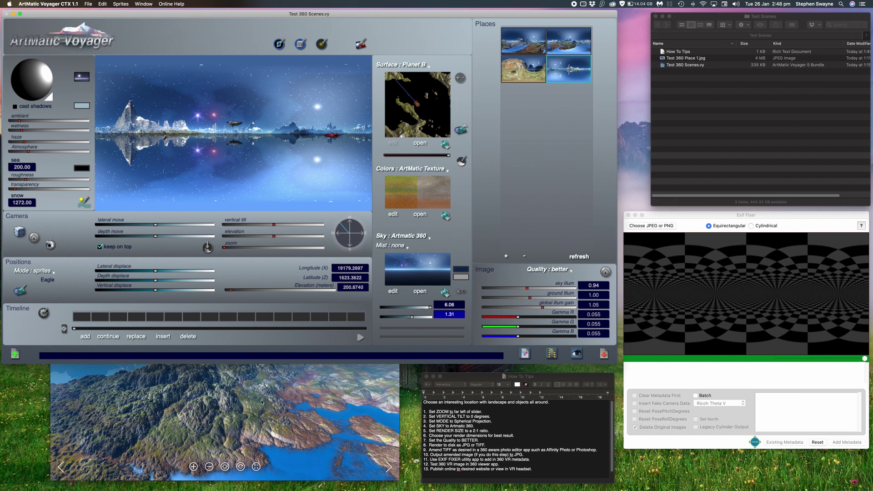
{"action": "left_click", "coordinate": [298, 401]}
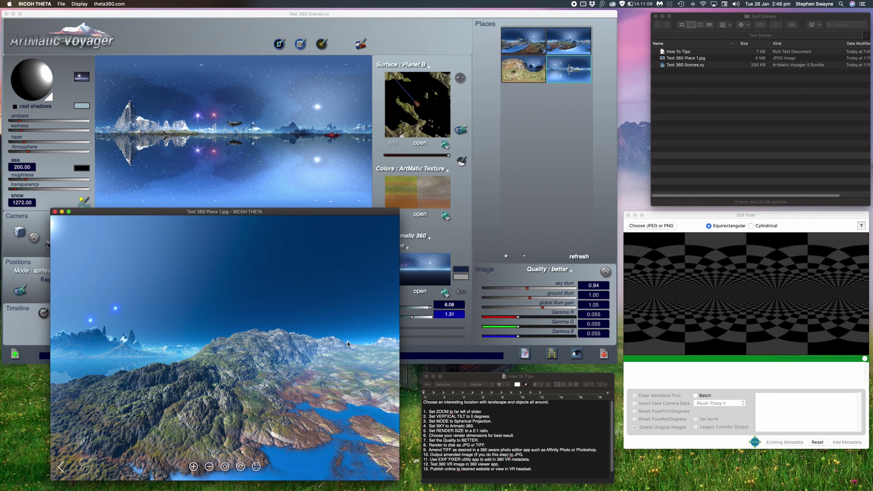
{"action": "left_click", "coordinate": [443, 324]}
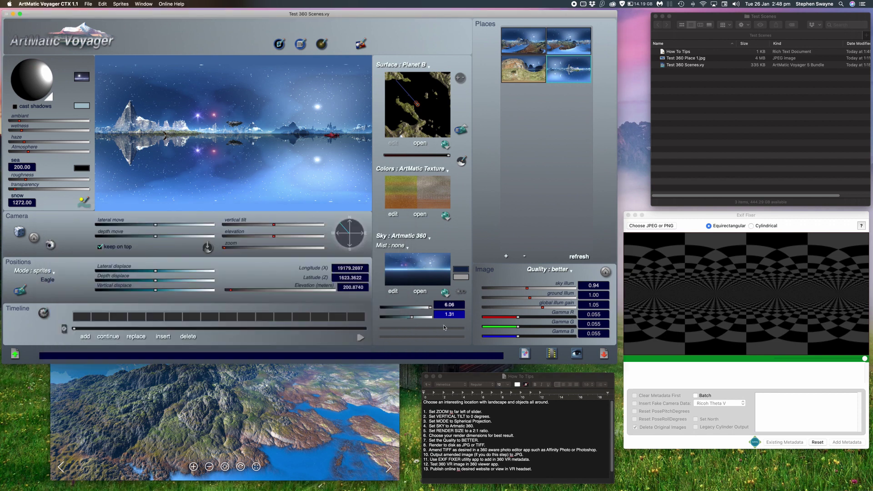
Preview the picture in the save image options and render it to file as a 4096 x 2048 TIFF.
{"action": "left_click", "coordinate": [525, 353]}
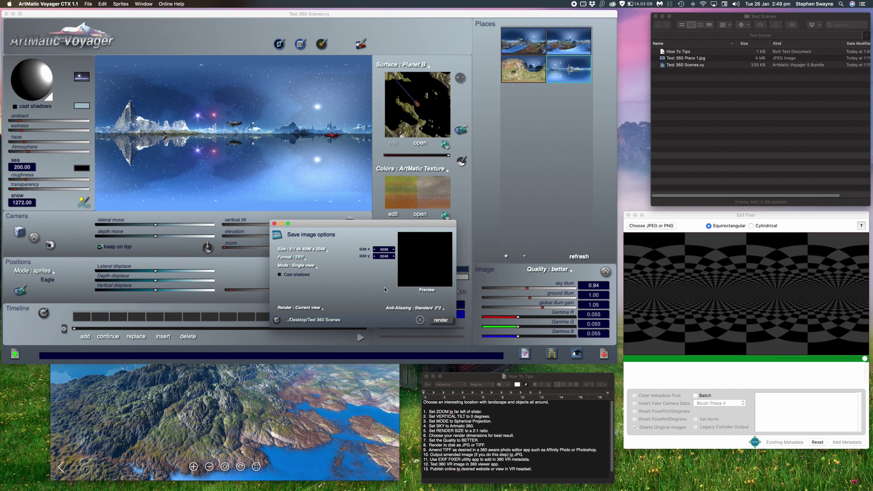
{"action": "left_click", "coordinate": [426, 291]}
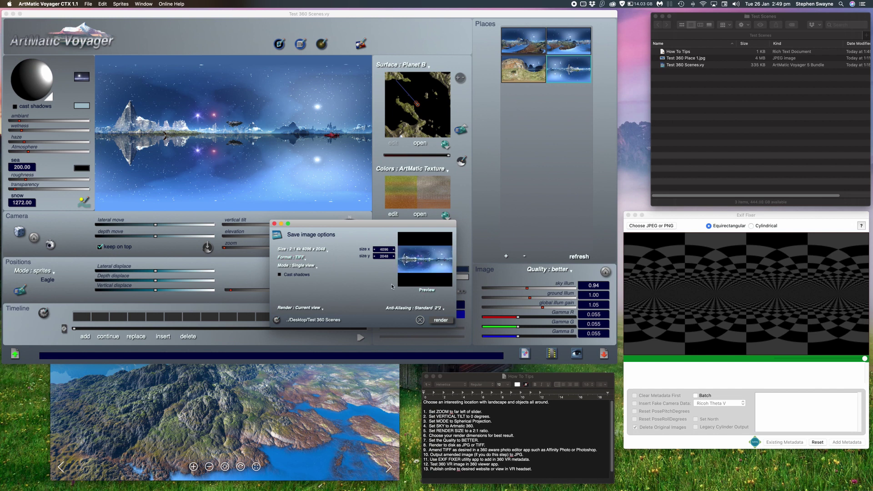
{"action": "left_click", "coordinate": [441, 320]}
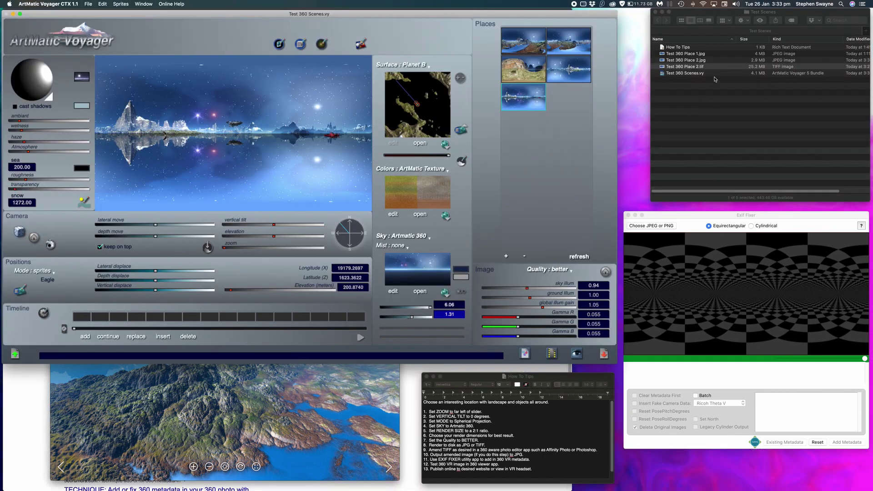
Switch to Finder and compare previews of Test 360 Place 2.tif and Test 360 Place 2.jpg by alternating between them.
{"action": "left_click", "coordinate": [714, 67]}
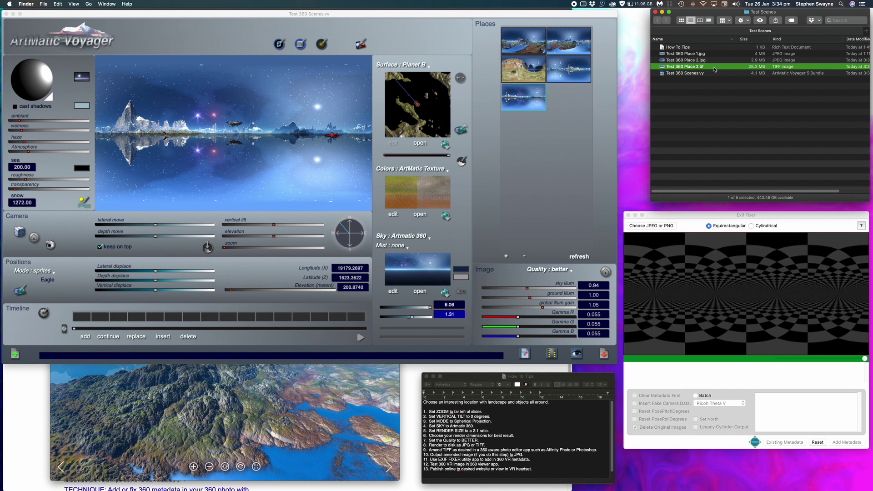
{"action": "key", "text": "space"}
{"action": "key", "text": "space"}
{"action": "key", "text": "space"}
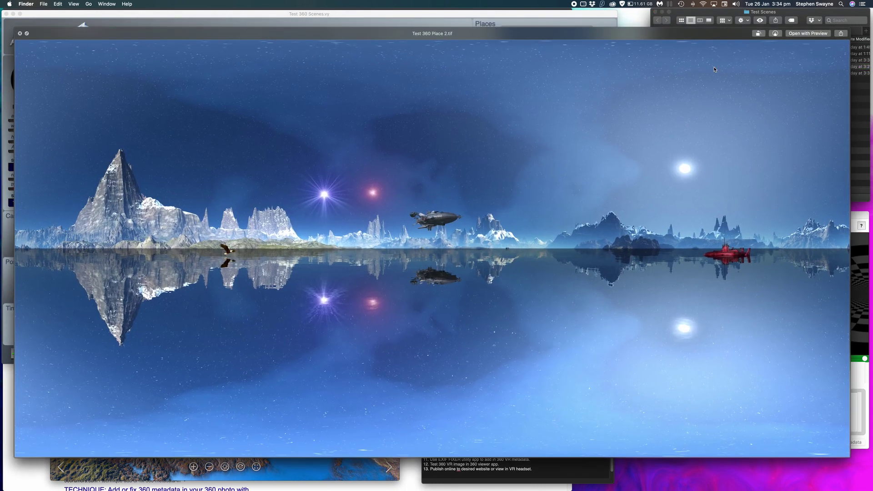
{"action": "key", "text": "Down"}
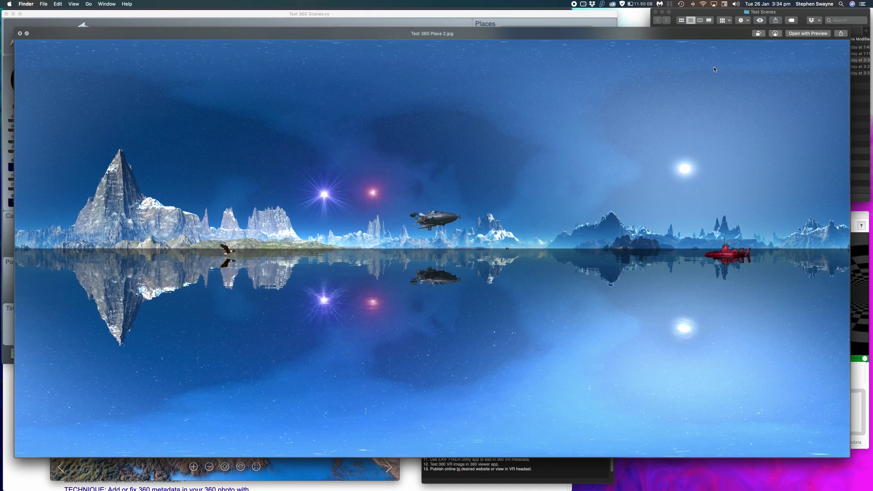
{"action": "key", "text": "Up"}
{"action": "key", "text": "Down"}
{"action": "key", "text": "Up"}
{"action": "key", "text": "Down"}
{"action": "key", "text": "Up"}
{"action": "key", "text": "Down"}
{"action": "key", "text": "Up"}
{"action": "key", "text": "Down"}
{"action": "key", "text": "Up"}
{"action": "key", "text": "Down"}
{"action": "key", "text": "Up"}
{"action": "key", "text": "Down"}
{"action": "key", "text": "space"}
Preview Test 360 Place 2.jpg on its own at large size and close the preview.
{"action": "key", "text": "space"}
{"action": "key", "text": "space"}
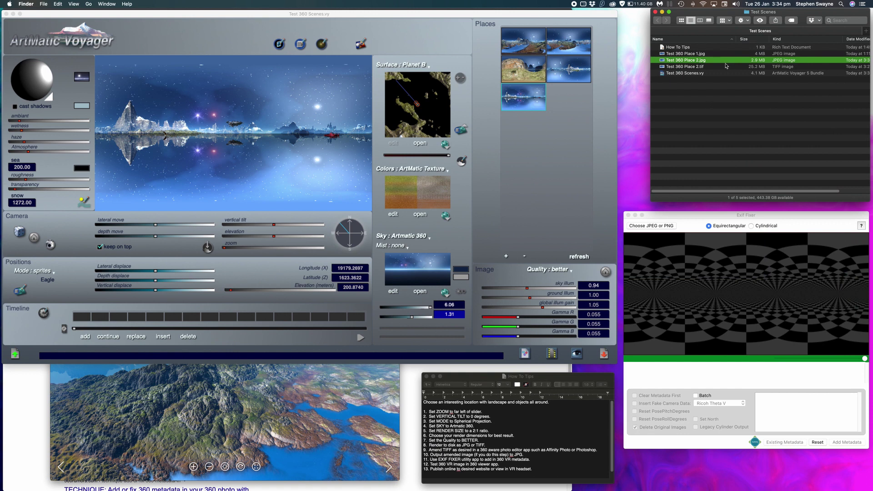
{"action": "key", "text": "space"}
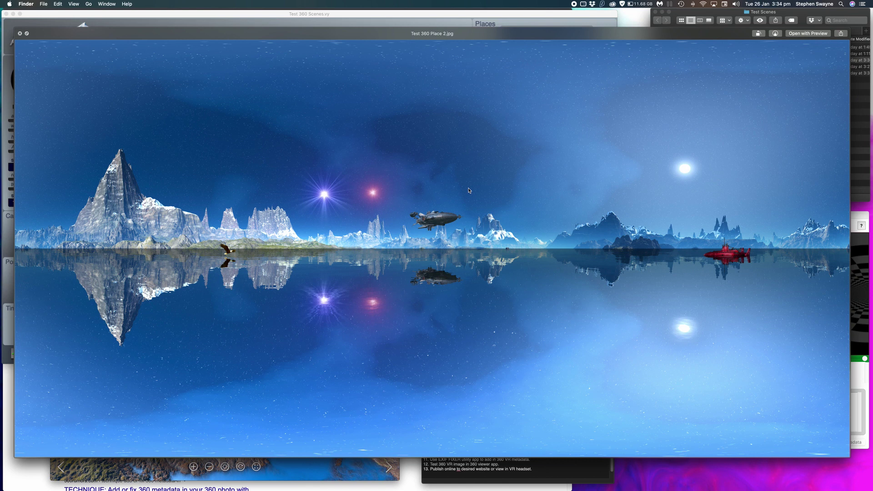
{"action": "key", "text": "space"}
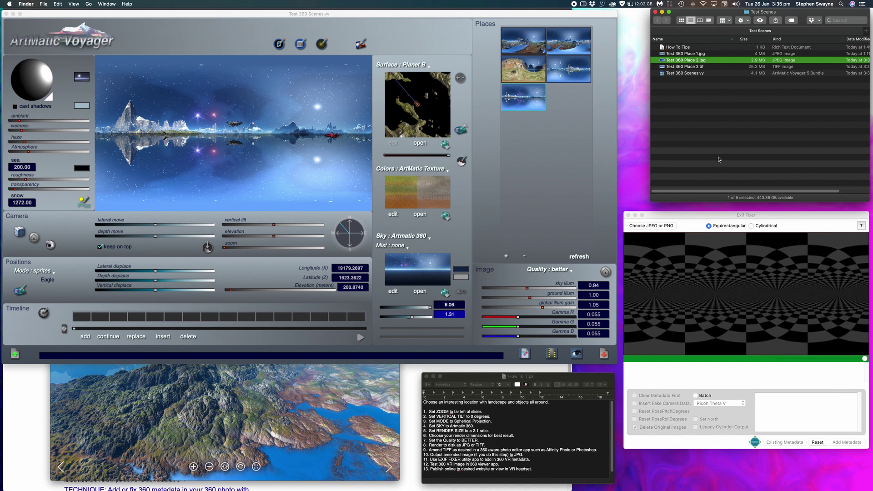
Switch to Chrome, open Exif Fixer Online from the search results, and examine its upload section, notes and supported services.
{"action": "left_click", "coordinate": [708, 215]}
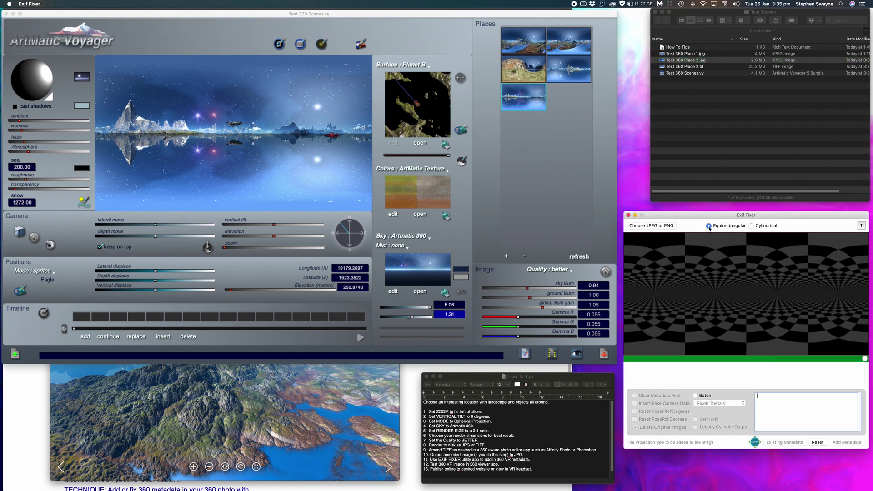
{"action": "key", "text": "super+Tab"}
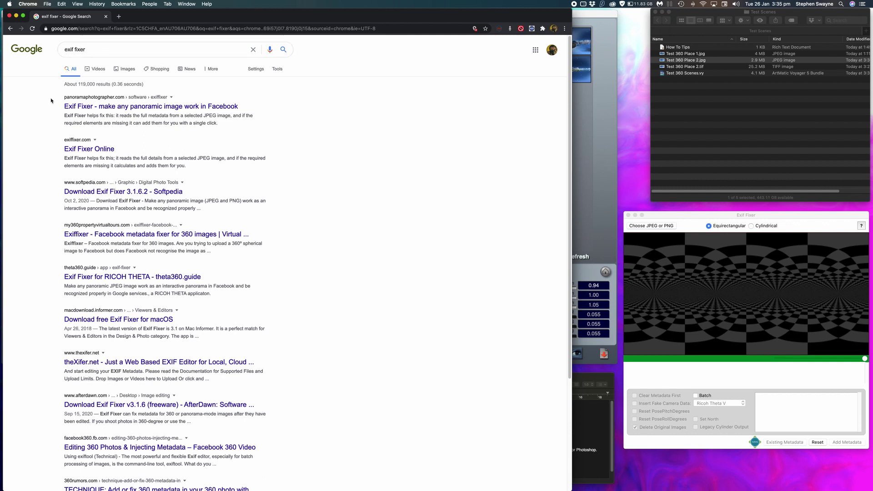
{"action": "left_click", "coordinate": [94, 150]}
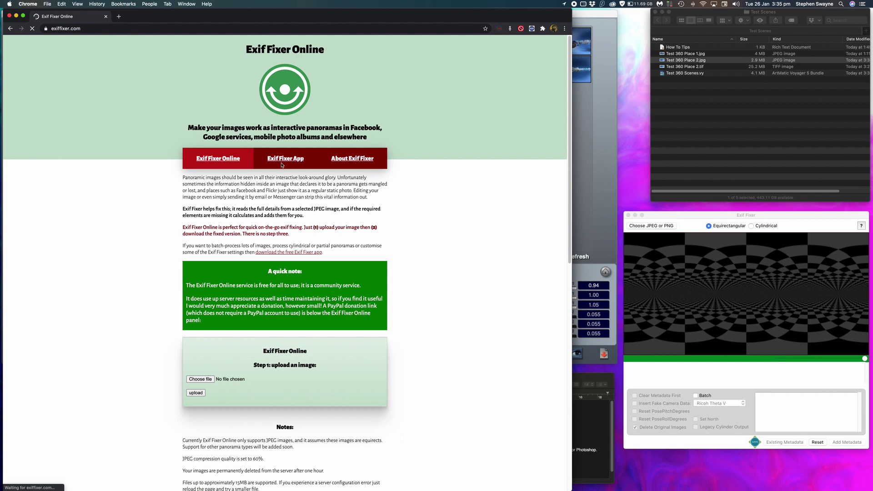
{"action": "scroll", "coordinate": [400, 275], "scroll_direction": "down", "scroll_amount": 10}
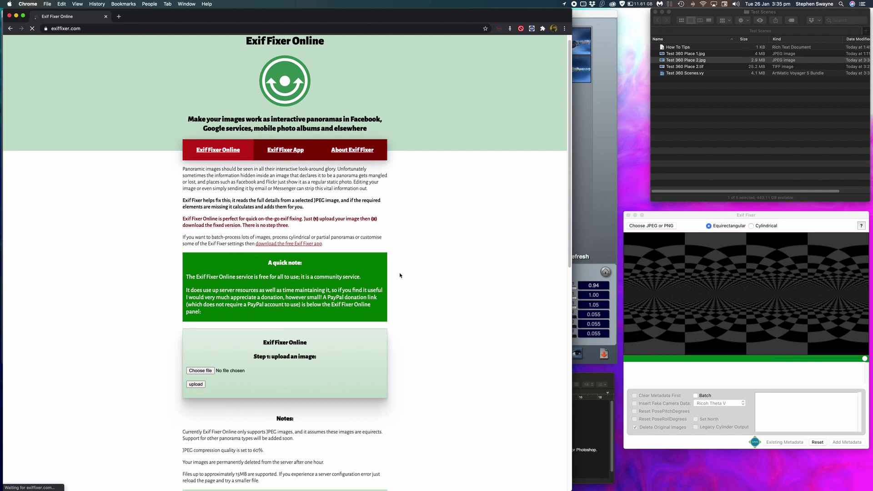
{"action": "scroll", "coordinate": [400, 275], "scroll_direction": "down", "scroll_amount": 3}
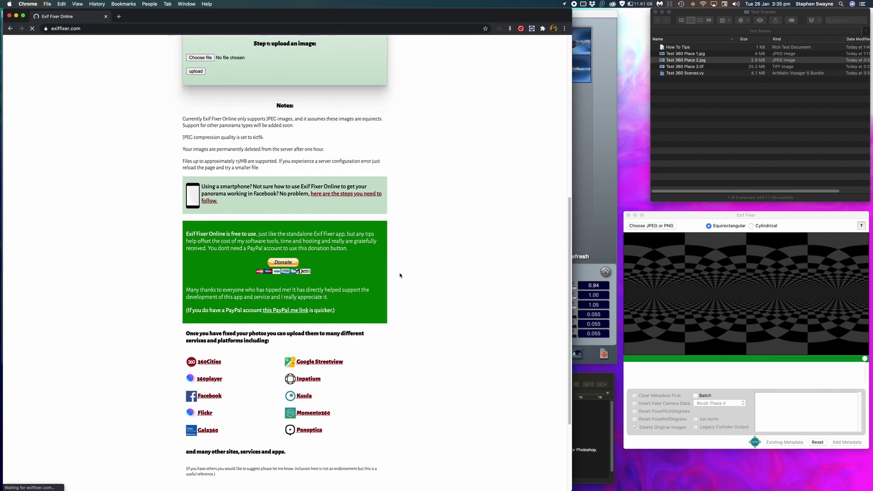
{"action": "scroll", "coordinate": [400, 275], "scroll_direction": "down", "scroll_amount": 6}
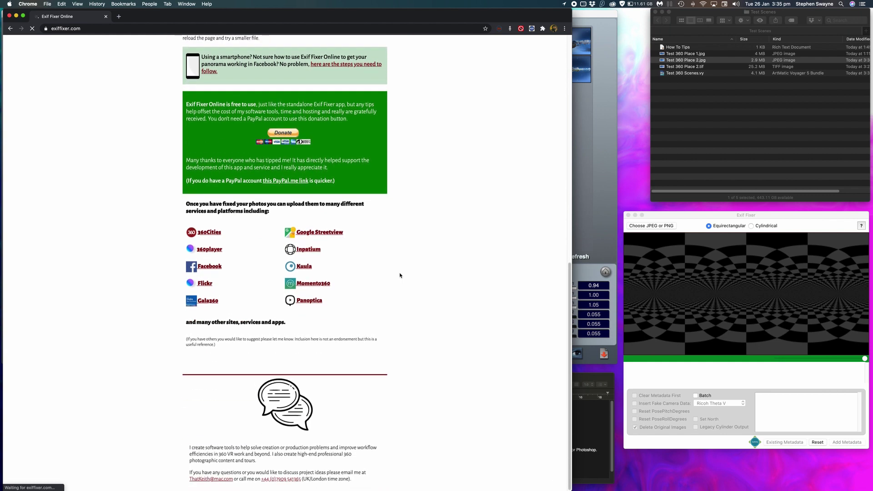
{"action": "scroll", "coordinate": [400, 276], "scroll_direction": "down", "scroll_amount": 10}
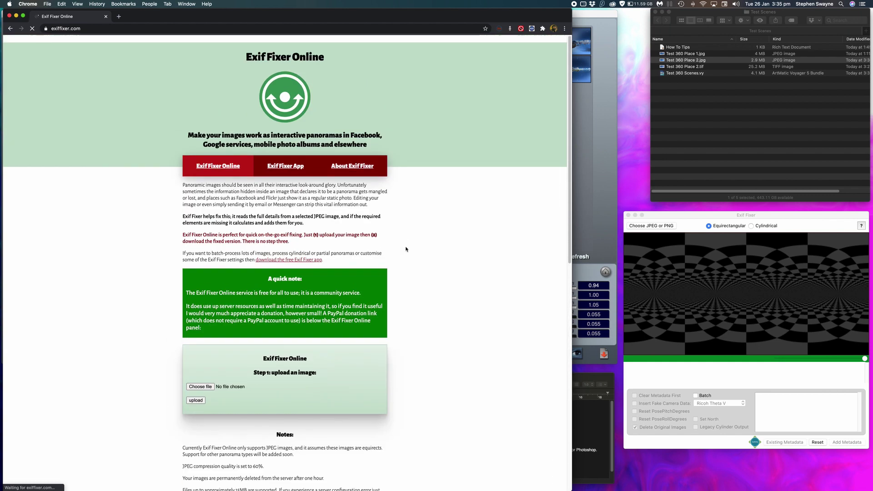
{"action": "scroll", "coordinate": [405, 306], "scroll_direction": "down", "scroll_amount": 5}
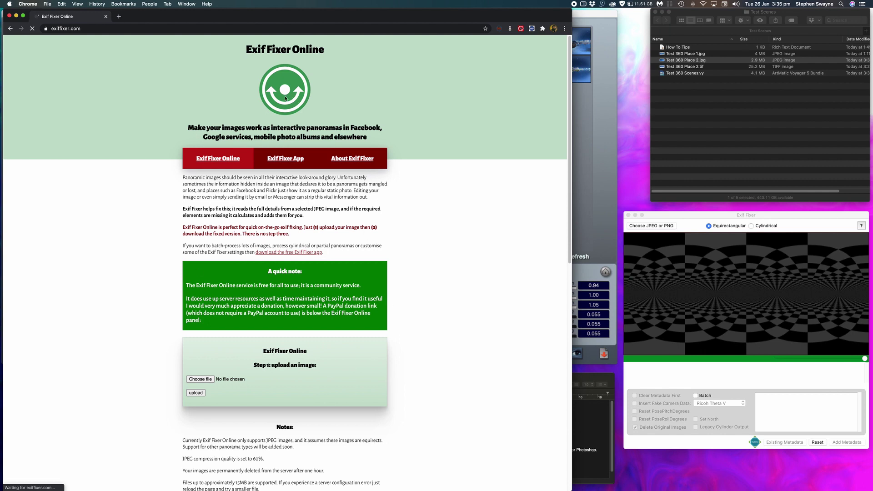
Quit Chrome, add 360 metadata to Test 360 Place 2.jpg in Exif Fixer, and quit Exif Fixer.
{"action": "left_click", "coordinate": [28, 4]}
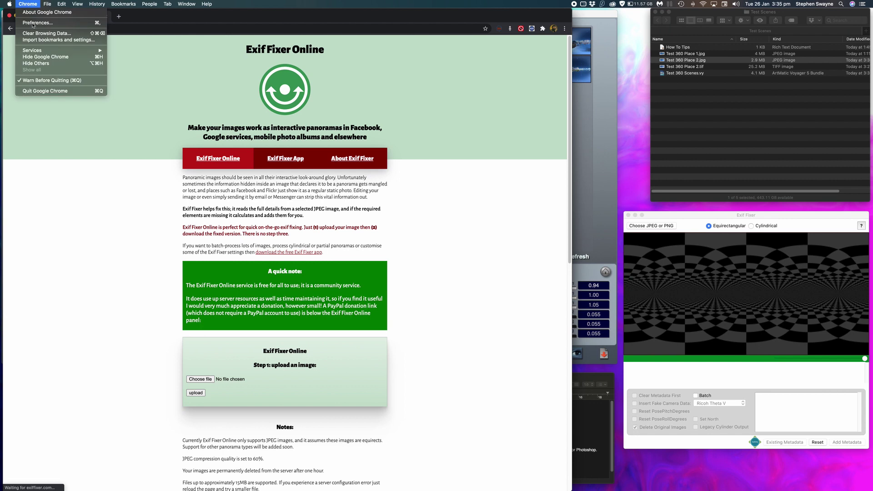
{"action": "left_click", "coordinate": [50, 91]}
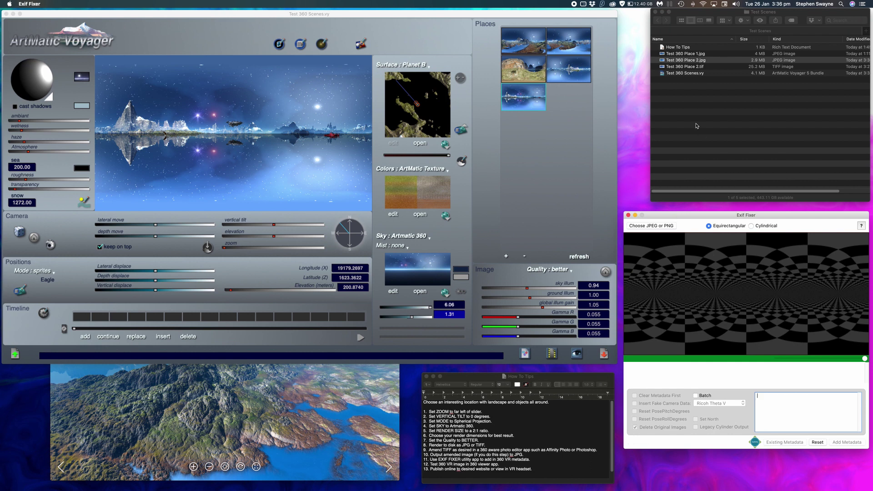
{"action": "left_click", "coordinate": [661, 61]}
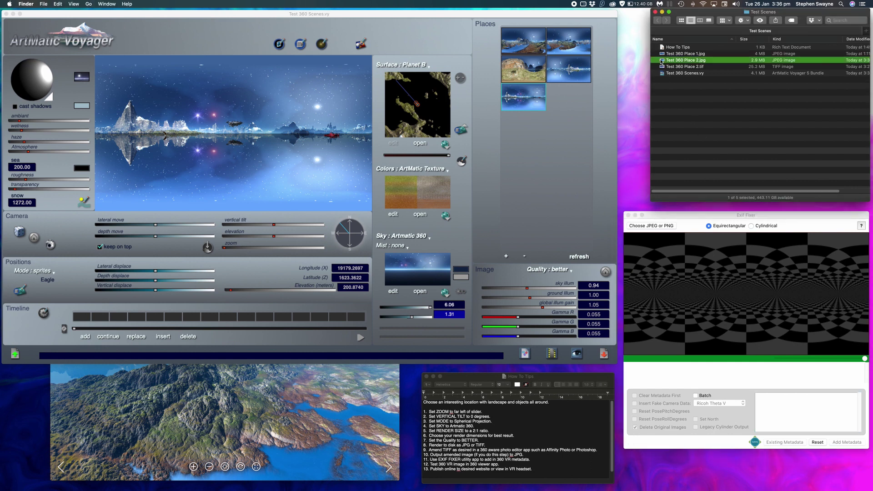
{"action": "left_click_drag", "start_coordinate": [662, 61], "coordinate": [762, 284]}
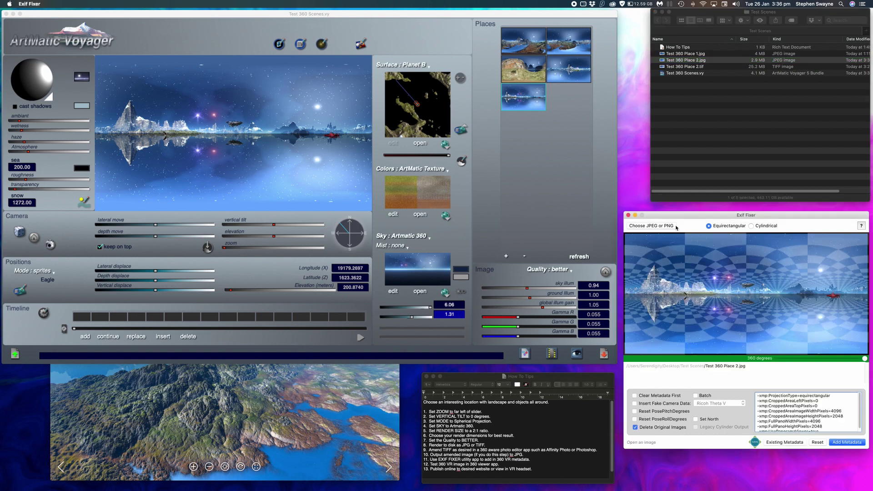
{"action": "left_click", "coordinate": [846, 442]}
{"action": "key", "text": "super+q"}
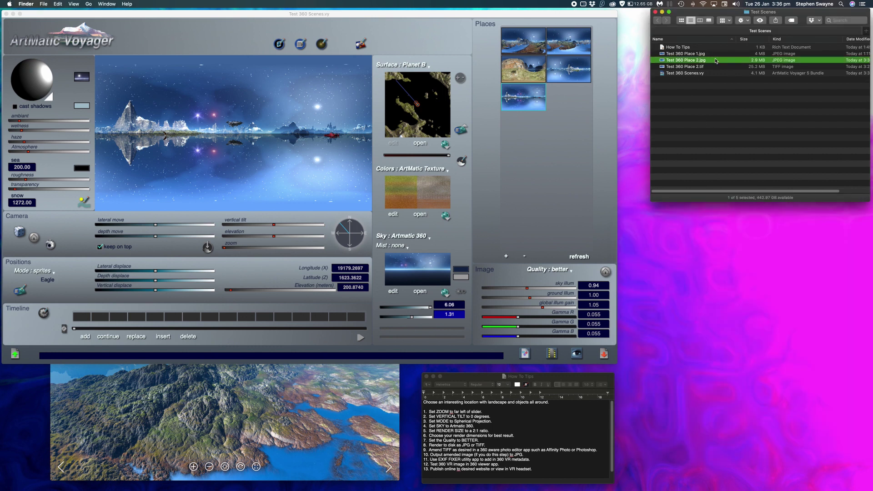
Load Test 360 Place 2.jpg into the RICOH THETA viewer and check the viewer's version information.
{"action": "left_click", "coordinate": [335, 414]}
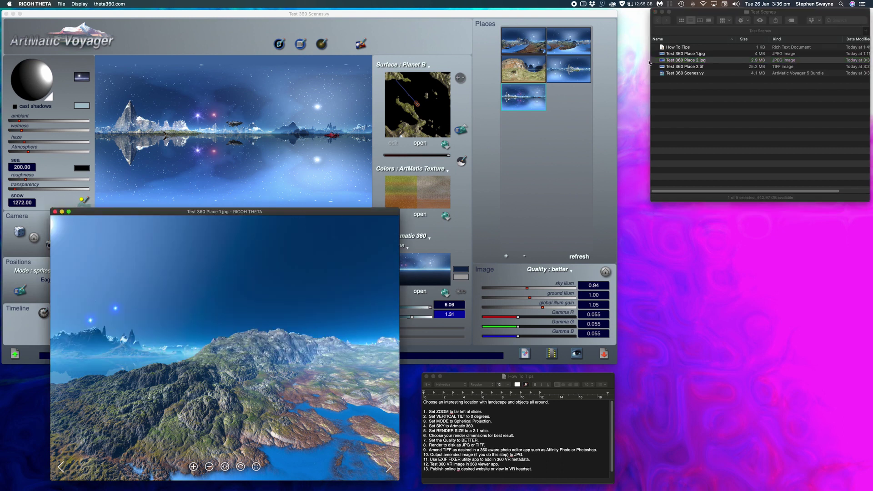
{"action": "left_click_drag", "start_coordinate": [663, 61], "coordinate": [210, 298]}
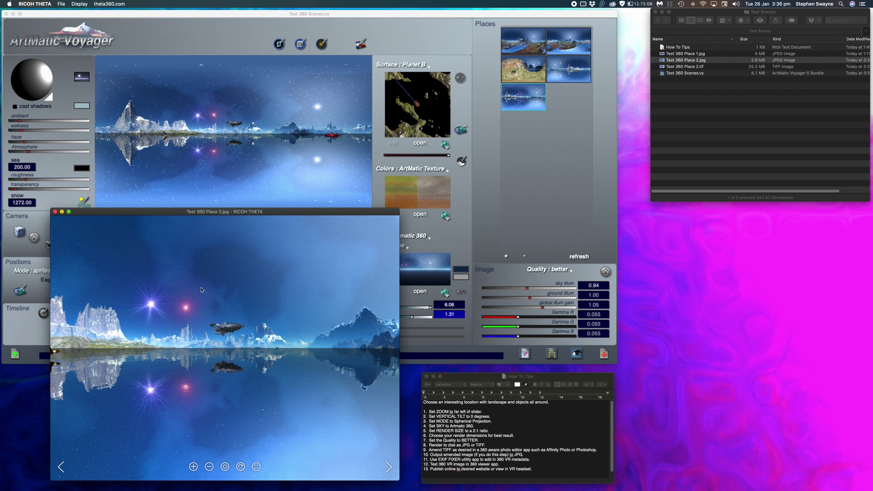
{"action": "left_click", "coordinate": [40, 4]}
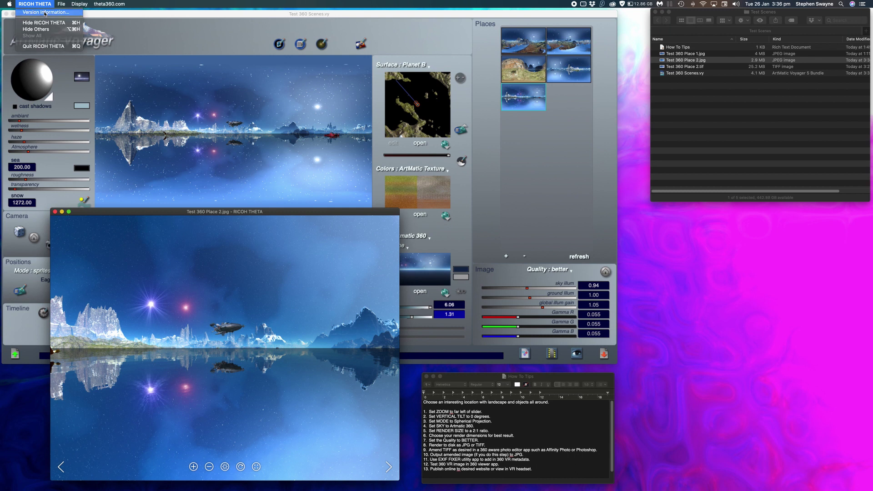
{"action": "left_click", "coordinate": [45, 13]}
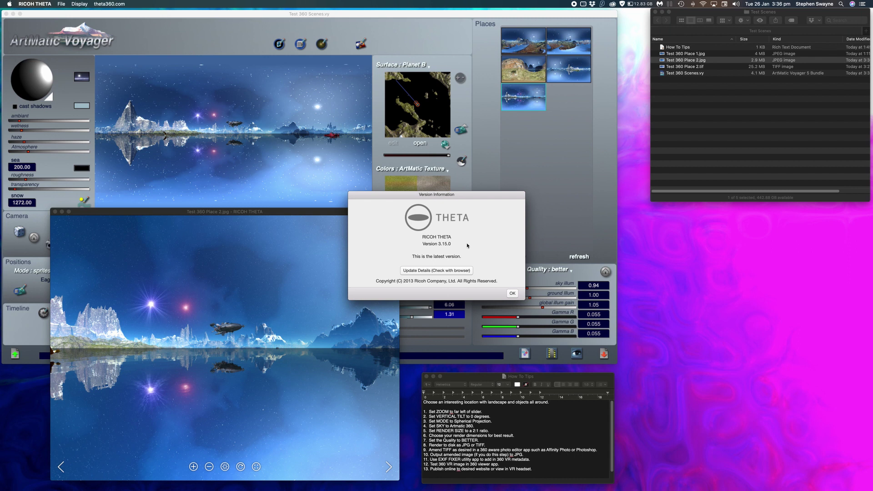
{"action": "left_click", "coordinate": [512, 293]}
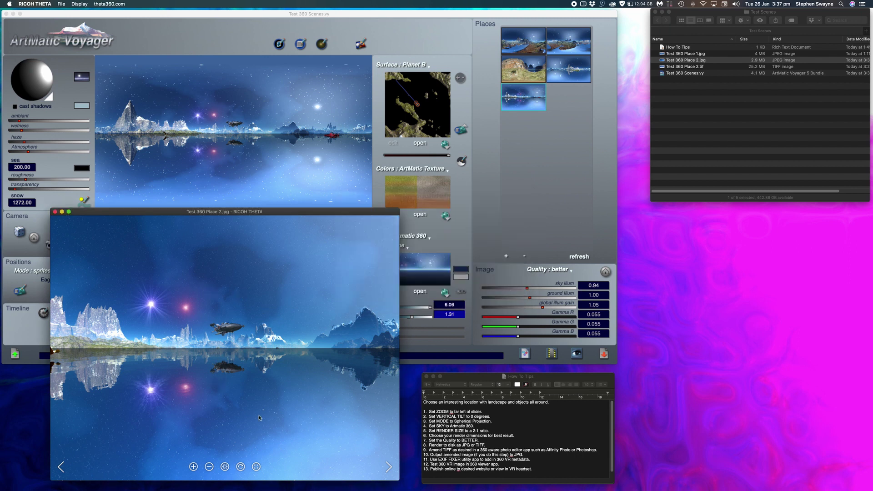
Auto-rotate the panorama, examine it in full screen by looking around and zooming on the red submarine, and exit full screen.
{"action": "left_click", "coordinate": [240, 467]}
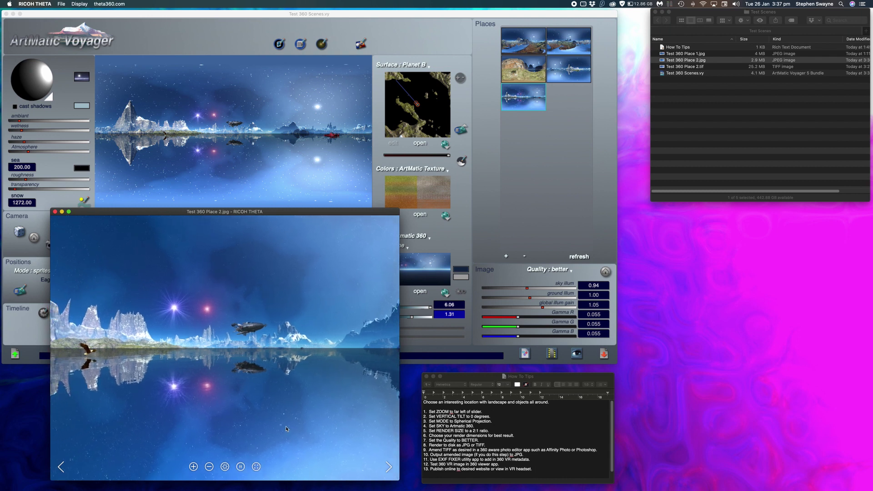
{"action": "left_click", "coordinate": [257, 468]}
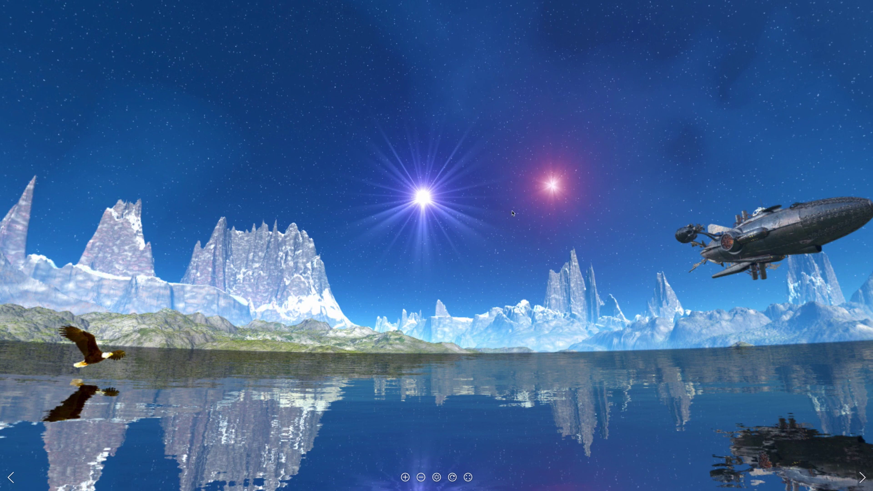
{"action": "left_click_drag", "start_coordinate": [513, 213], "coordinate": [419, 184]}
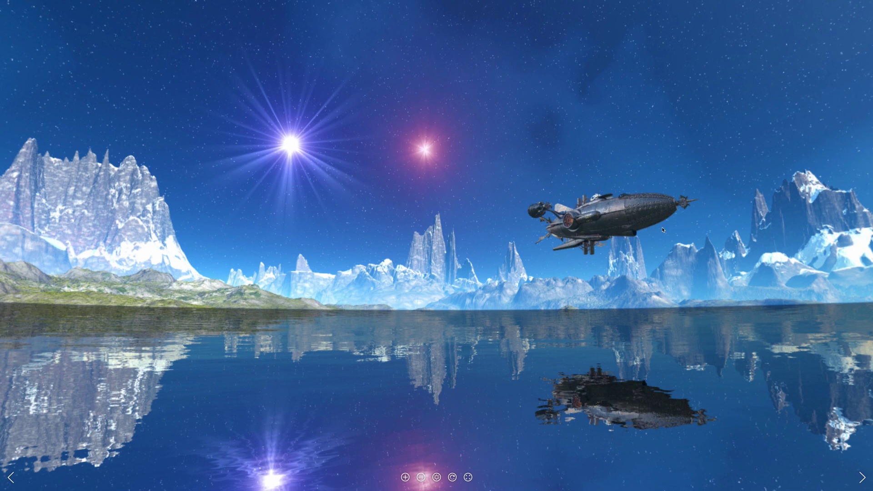
{"action": "left_click_drag", "start_coordinate": [704, 272], "coordinate": [627, 242]}
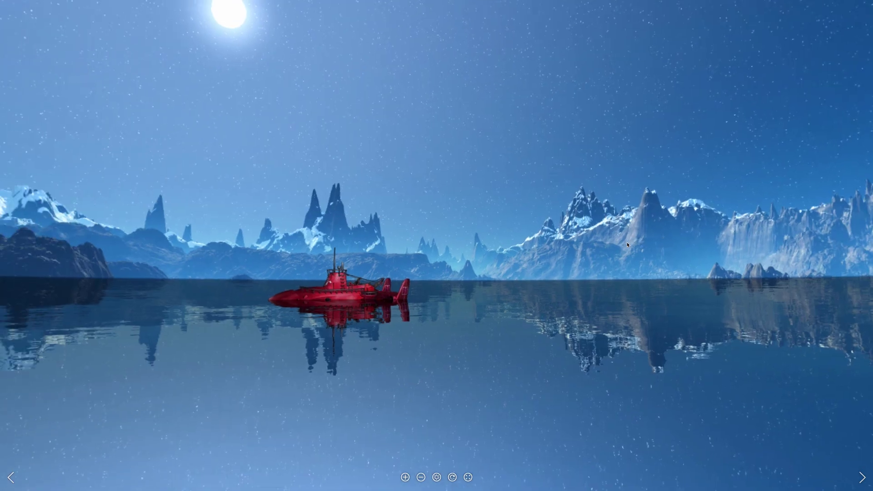
{"action": "left_click_drag", "start_coordinate": [293, 236], "coordinate": [396, 285]}
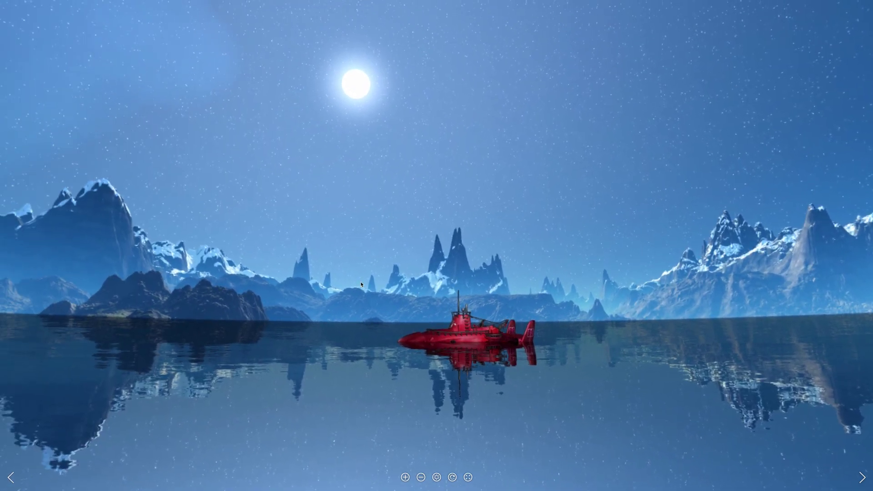
{"action": "scroll", "coordinate": [361, 284], "scroll_direction": "up", "scroll_amount": 3}
{"action": "scroll", "coordinate": [361, 284], "scroll_direction": "down", "scroll_amount": 4}
{"action": "scroll", "coordinate": [361, 284], "scroll_direction": "up", "scroll_amount": 5}
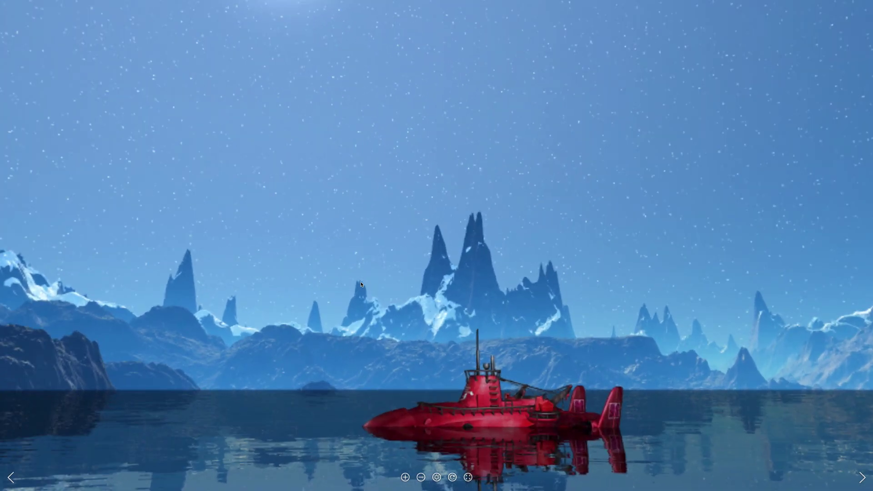
{"action": "left_click_drag", "start_coordinate": [361, 285], "coordinate": [445, 278]}
{"action": "scroll", "coordinate": [397, 257], "scroll_direction": "down", "scroll_amount": 4}
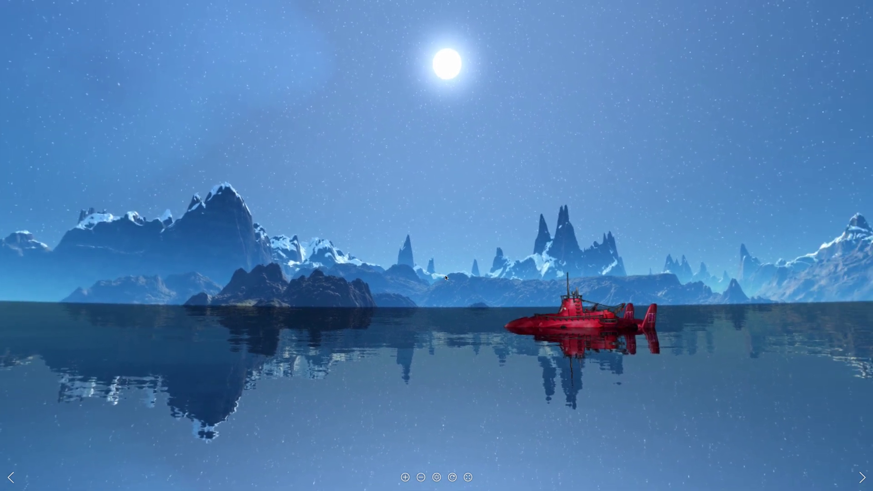
{"action": "key", "text": "Escape"}
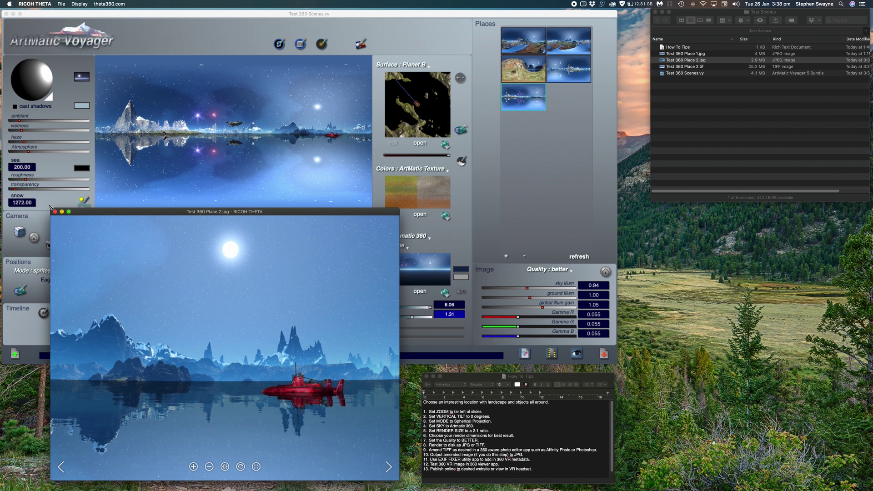
Resize the RICOH THETA window to a tall portrait shape and pan the panorama inside it.
{"action": "left_click_drag", "start_coordinate": [52, 208], "coordinate": [128, 43]}
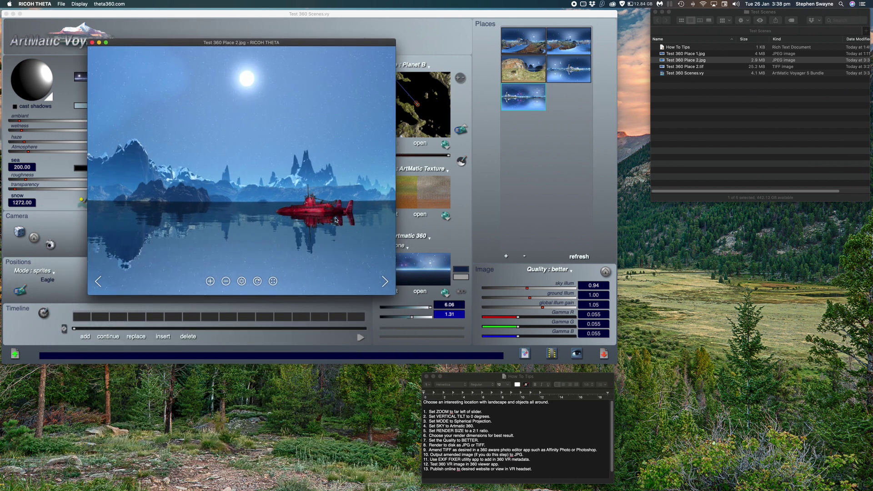
{"action": "left_click_drag", "start_coordinate": [395, 294], "coordinate": [302, 418]}
{"action": "left_click_drag", "start_coordinate": [229, 318], "coordinate": [258, 195]}
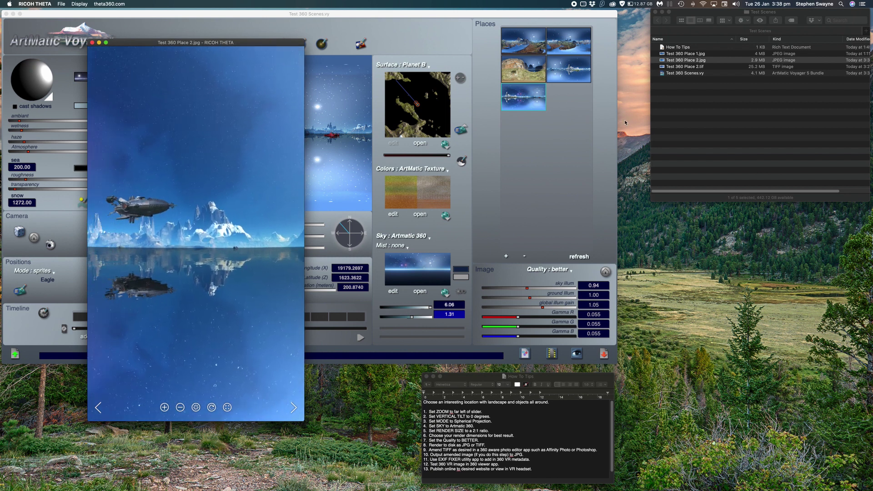
Compare the file entries of Test 360 Place 2.jpg and Test 360 Place 2.tif in Finder and reposition the RICOH THETA window.
{"action": "left_click", "coordinate": [715, 60]}
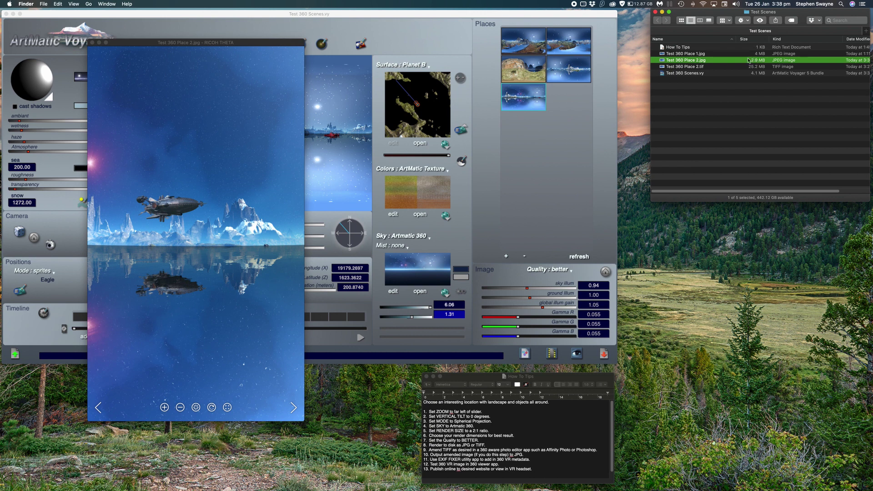
{"action": "left_click", "coordinate": [719, 66]}
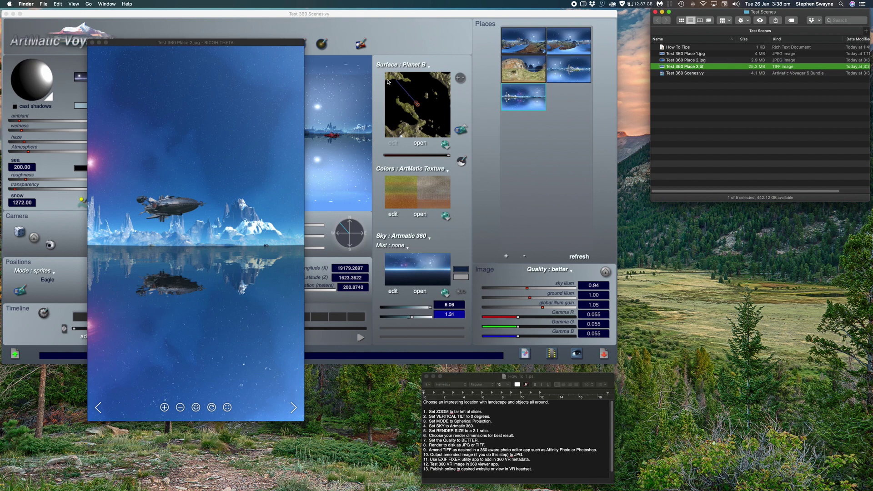
{"action": "left_click_drag", "start_coordinate": [285, 43], "coordinate": [337, 108]}
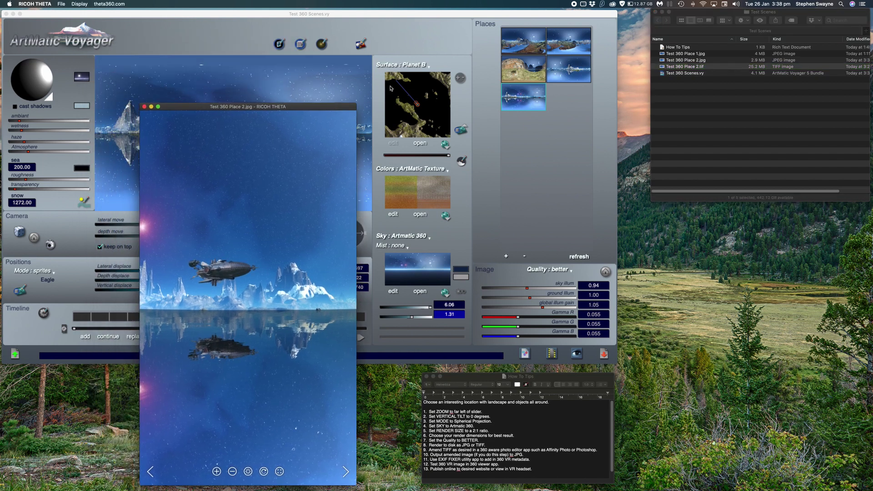
Switch to ArtMatic Voyager, open the save image options, and enter a custom render size of 1000 x 5000.
{"action": "left_click", "coordinate": [384, 14]}
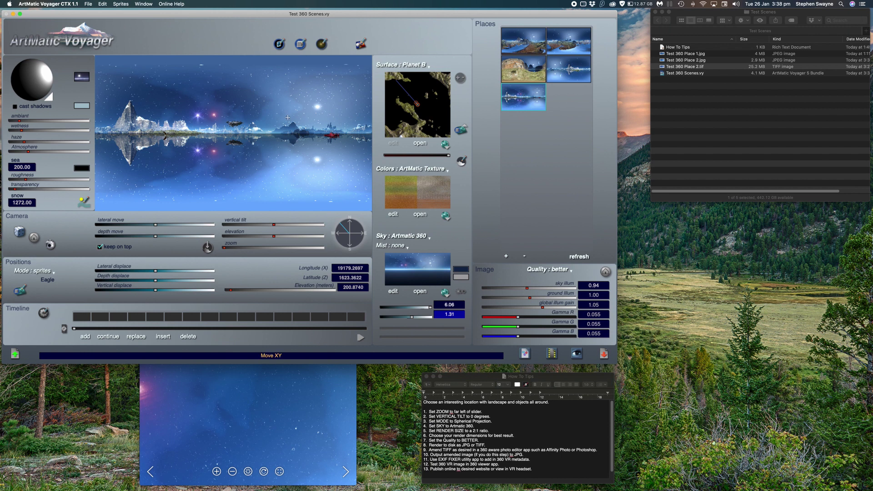
{"action": "left_click", "coordinate": [524, 354]}
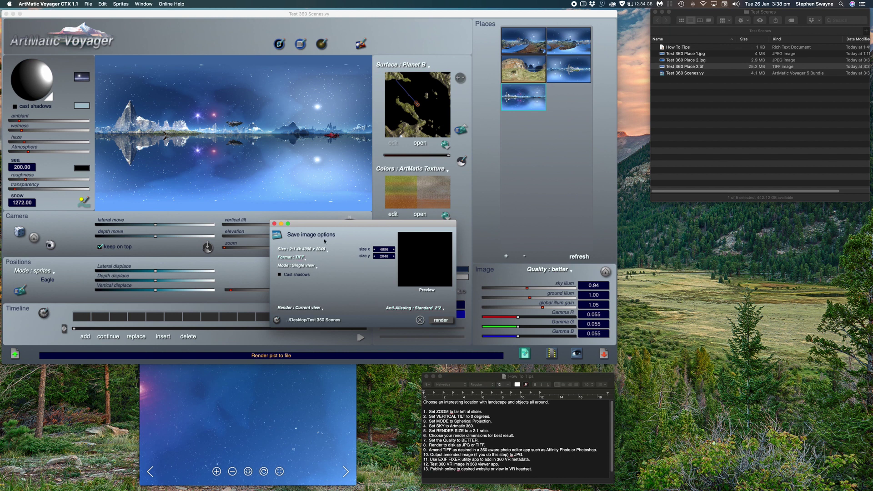
{"action": "left_click", "coordinate": [315, 249]}
{"action": "left_click", "coordinate": [328, 251]}
{"action": "left_click", "coordinate": [387, 249]}
{"action": "type", "text": "1000"}
{"action": "key", "text": "Tab"}
{"action": "type", "text": "5000"}
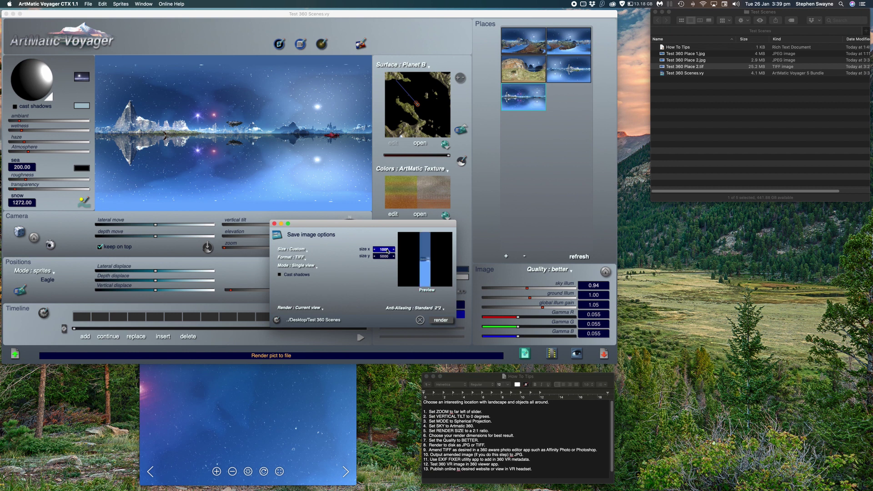
Set the custom render's horizontal size to 10000 in the save image options.
{"action": "type", "text": "1"}
{"action": "double_click", "coordinate": [386, 249]}
{"action": "type", "text": "10000."}
{"action": "key", "text": "Return"}
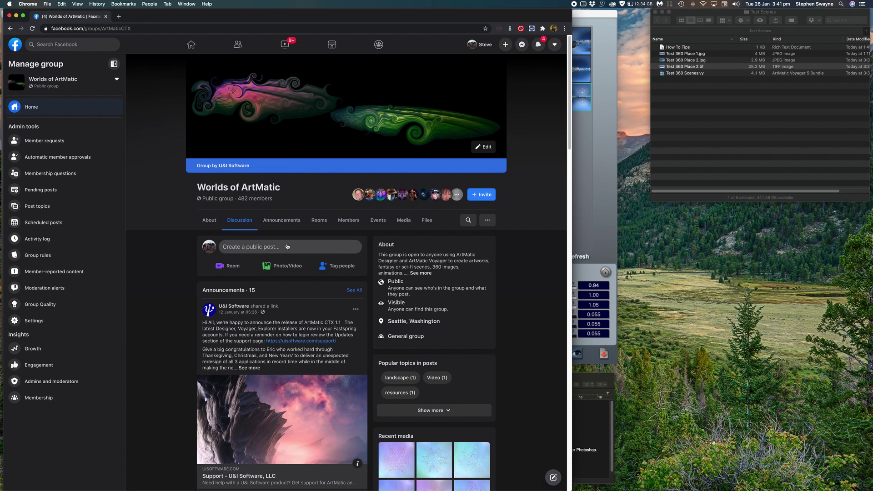
Examine the discussion page of the Worlds of ArtMatic Facebook group, including its post box and announcements.
{"action": "scroll", "coordinate": [295, 250], "scroll_direction": "down", "scroll_amount": 3}
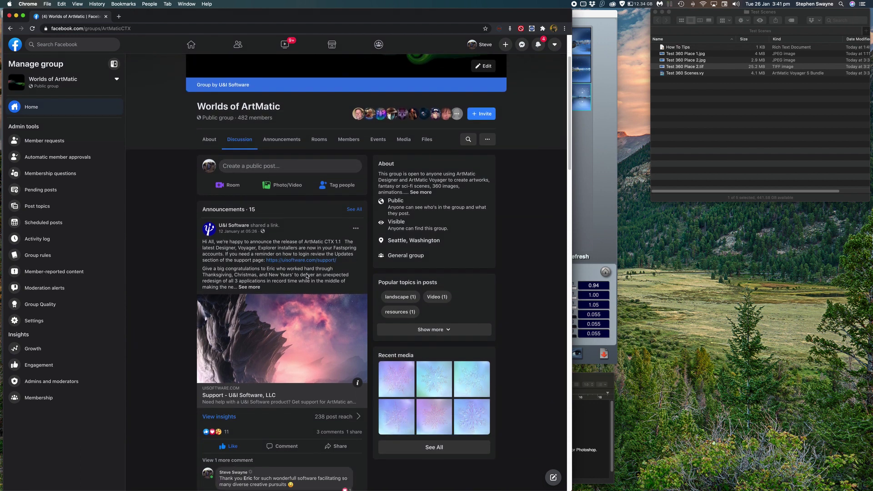
{"action": "scroll", "coordinate": [292, 255], "scroll_direction": "up", "scroll_amount": 3}
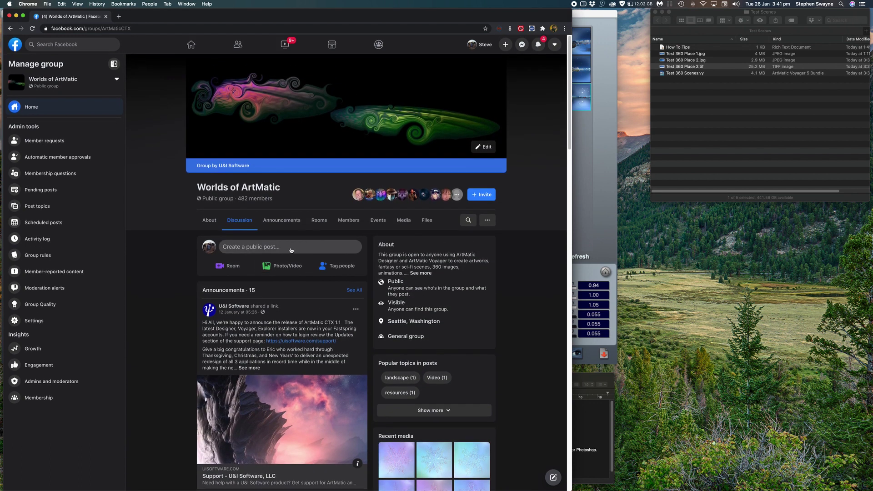
{"action": "scroll", "coordinate": [291, 250], "scroll_direction": "down", "scroll_amount": 5}
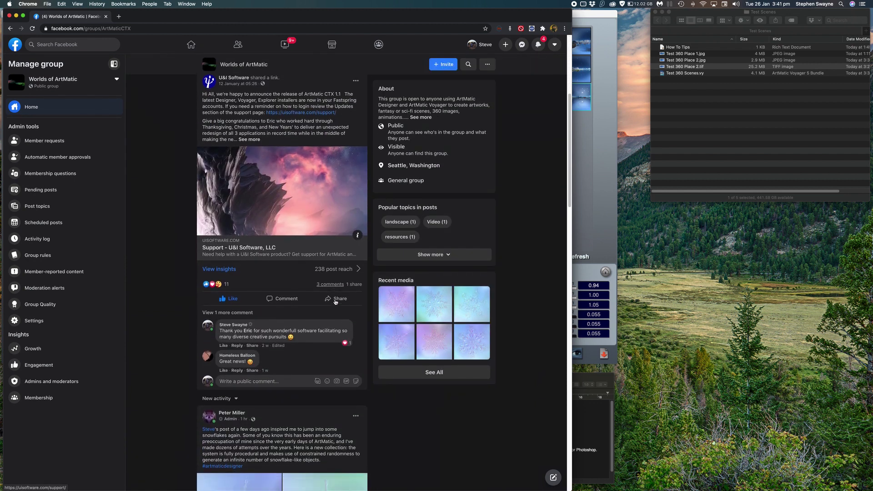
{"action": "scroll", "coordinate": [335, 302], "scroll_direction": "up", "scroll_amount": 4}
{"action": "scroll", "coordinate": [336, 302], "scroll_direction": "up", "scroll_amount": 2}
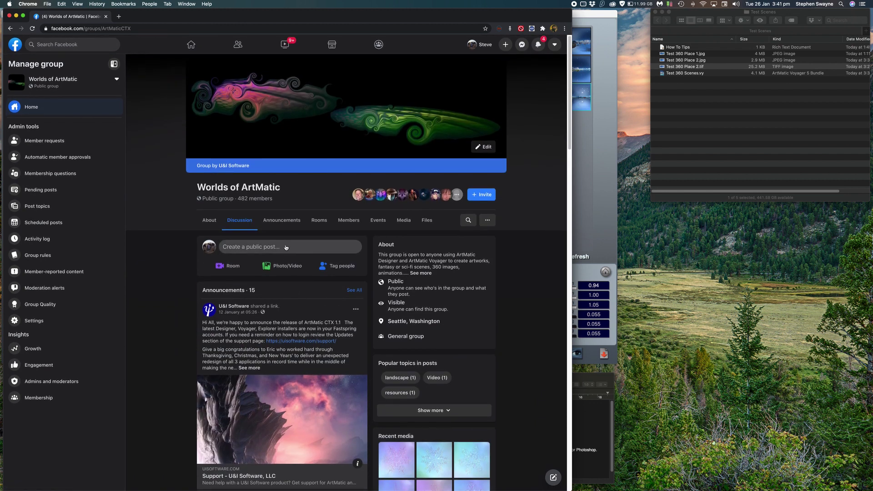
{"action": "scroll", "coordinate": [305, 317], "scroll_direction": "down", "scroll_amount": 2}
{"action": "scroll", "coordinate": [277, 364], "scroll_direction": "up", "scroll_amount": 2}
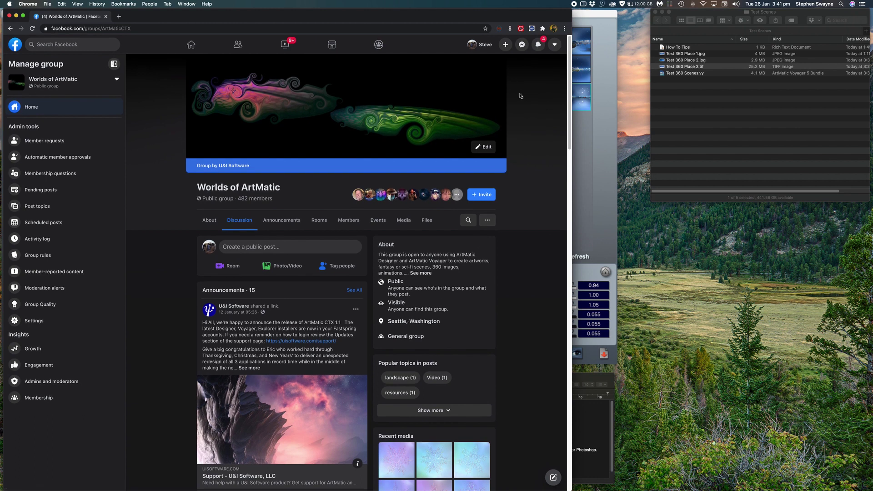
Check the Facebook design switcher extension's options and the browser's list of extensions, and close the list.
{"action": "left_click", "coordinate": [532, 29]}
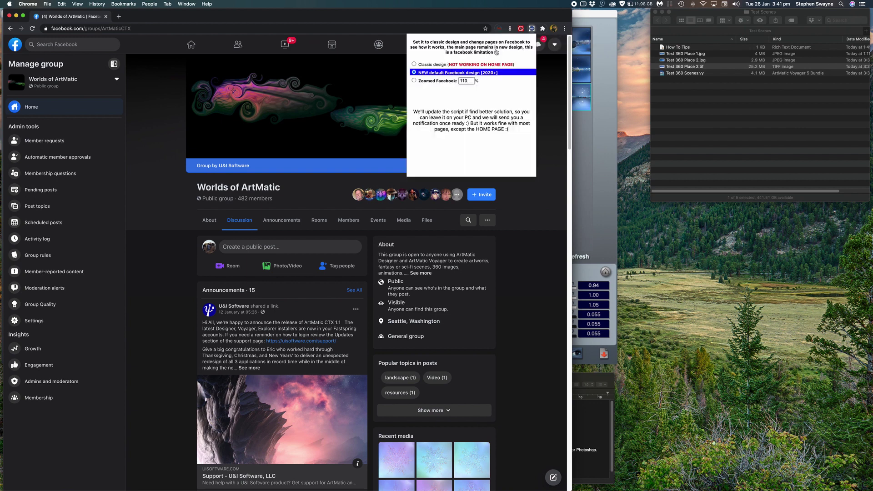
{"action": "left_click", "coordinate": [543, 28]}
{"action": "left_click", "coordinate": [543, 29]}
{"action": "left_click", "coordinate": [543, 28]}
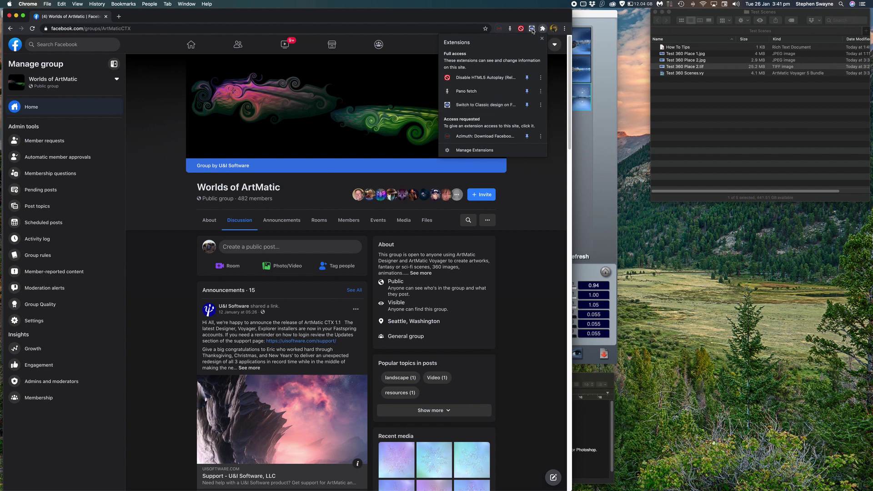
{"action": "left_click", "coordinate": [556, 74]}
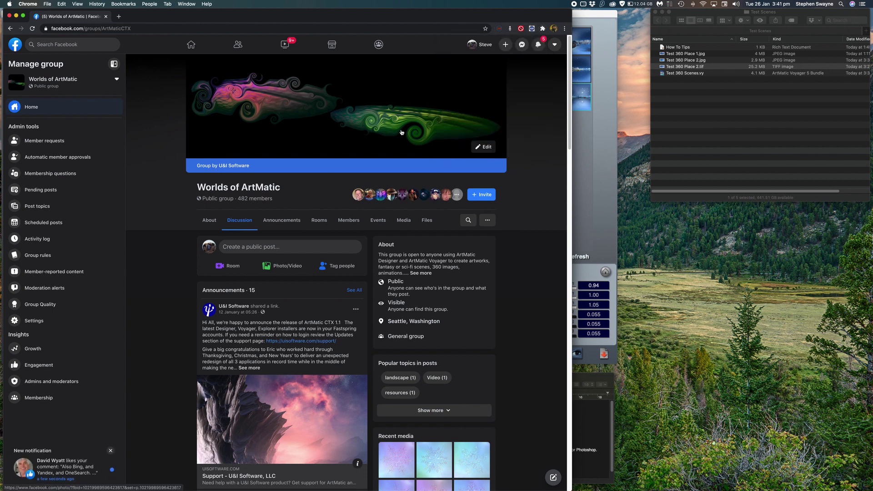
Switch Facebook to the classic design and view the post area of the Worlds of ArtMatic group.
{"action": "left_click", "coordinate": [531, 28]}
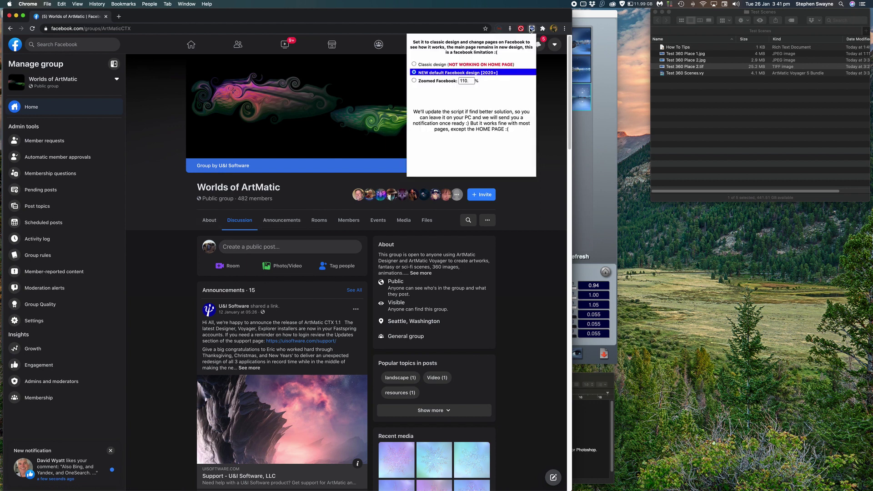
{"action": "left_click", "coordinate": [459, 65]}
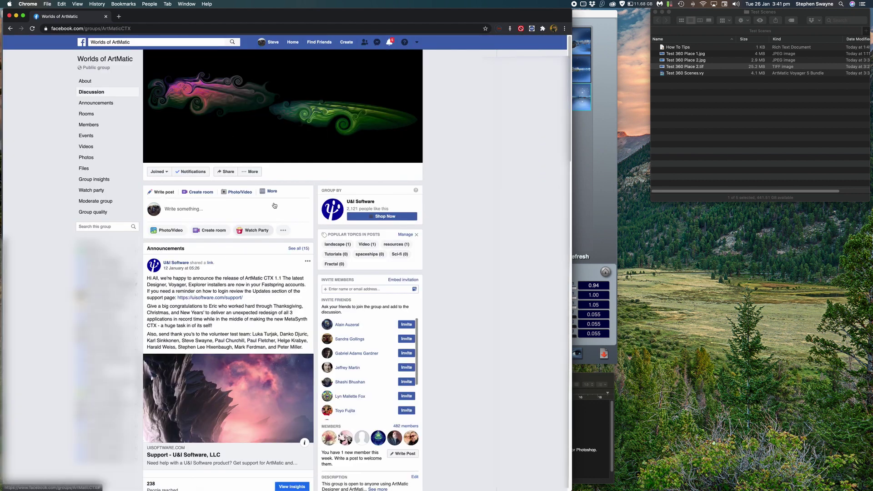
{"action": "scroll", "coordinate": [255, 268], "scroll_direction": "down", "scroll_amount": 4}
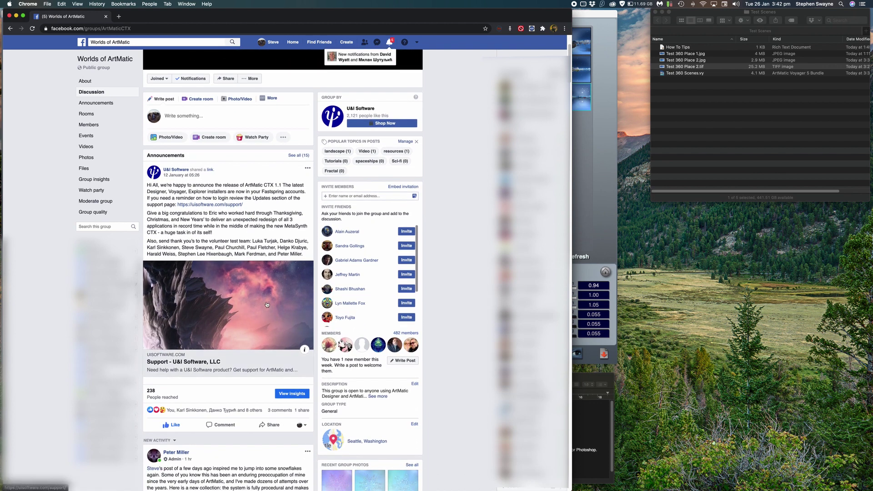
{"action": "scroll", "coordinate": [266, 302], "scroll_direction": "up", "scroll_amount": 2}
{"action": "scroll", "coordinate": [266, 302], "scroll_direction": "up", "scroll_amount": 2}
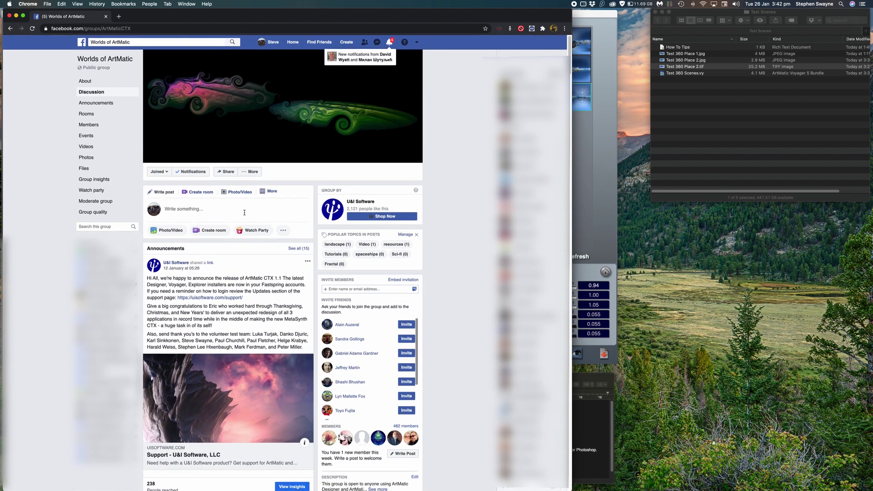
Start a new group post with the text "Another 360 scene with some sprites :)".
{"action": "left_click", "coordinate": [231, 207]}
{"action": "left_click", "coordinate": [183, 206]}
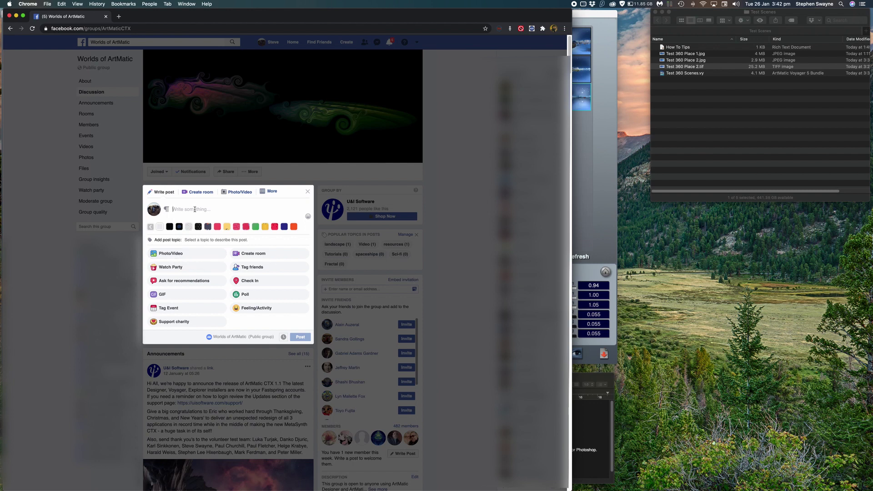
{"action": "type", "text": "Another 360 scene with some sprites :)"}
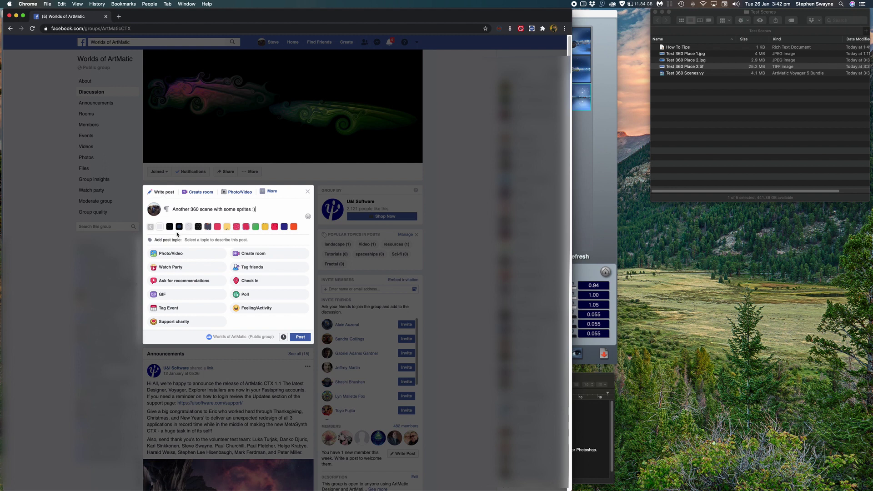
Attach the image Test 360 Place 2.jpg from the Test Scenes folder to the post.
{"action": "left_click", "coordinate": [171, 257]}
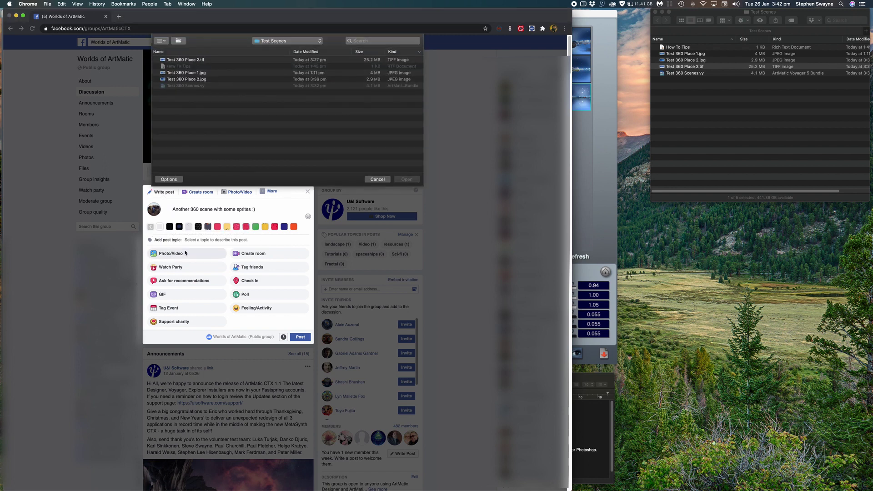
{"action": "left_click", "coordinate": [211, 81]}
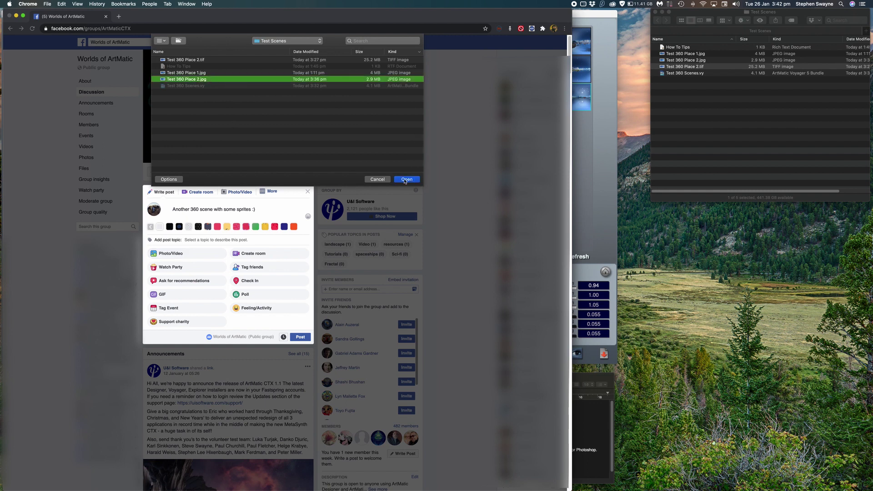
{"action": "left_click", "coordinate": [406, 179]}
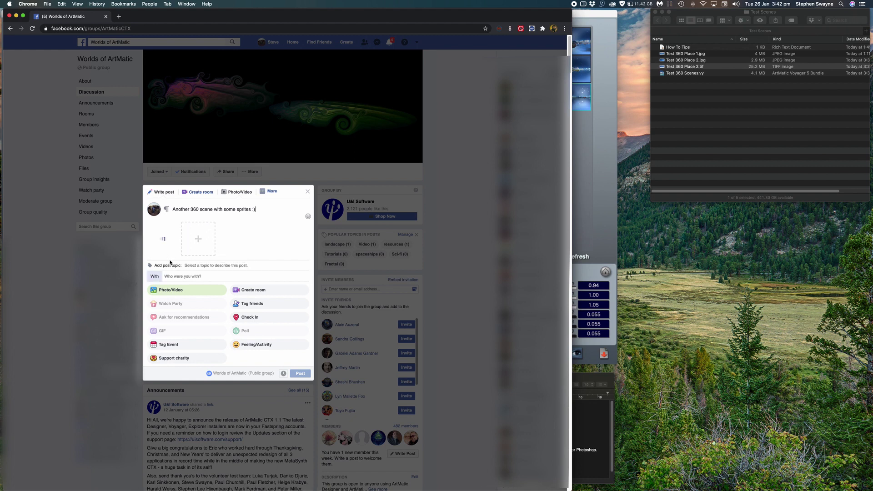
Edit the photo's 360 settings so the starting view frames the red submarine below the bright sun, and save it.
{"action": "mouse_move", "coordinate": [173, 249]}
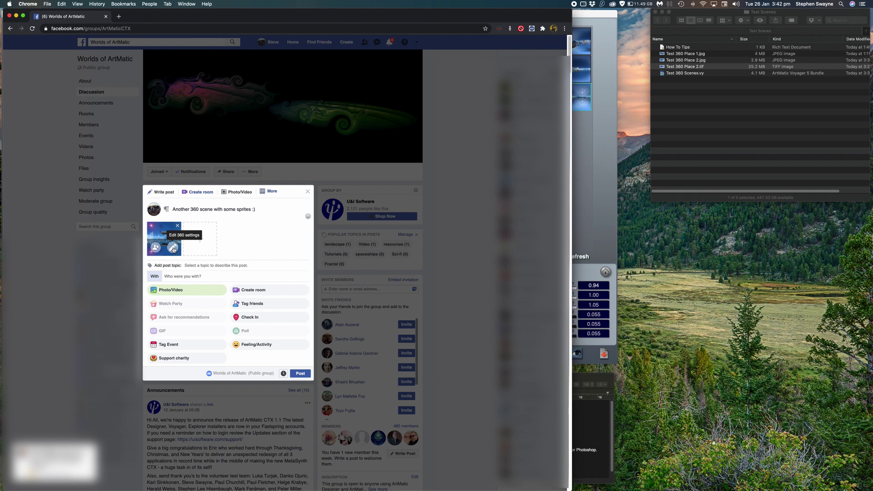
{"action": "left_click", "coordinate": [173, 249]}
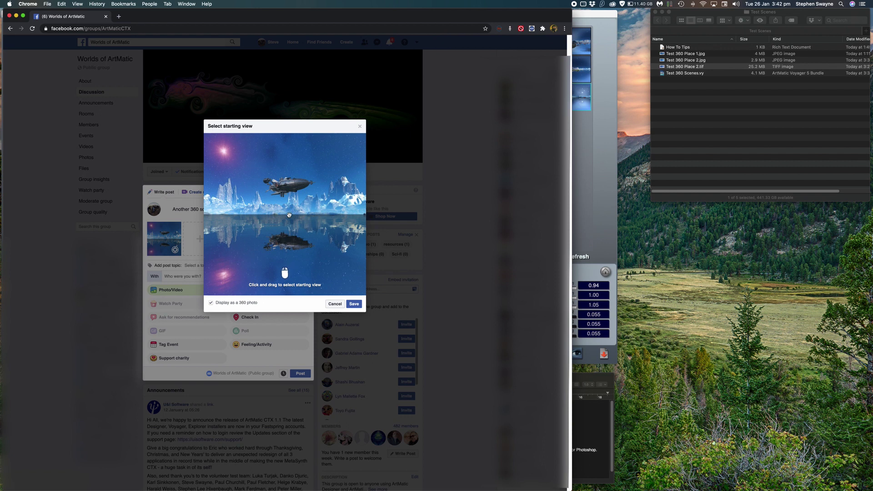
{"action": "scroll", "coordinate": [288, 215], "scroll_direction": "down", "scroll_amount": 5}
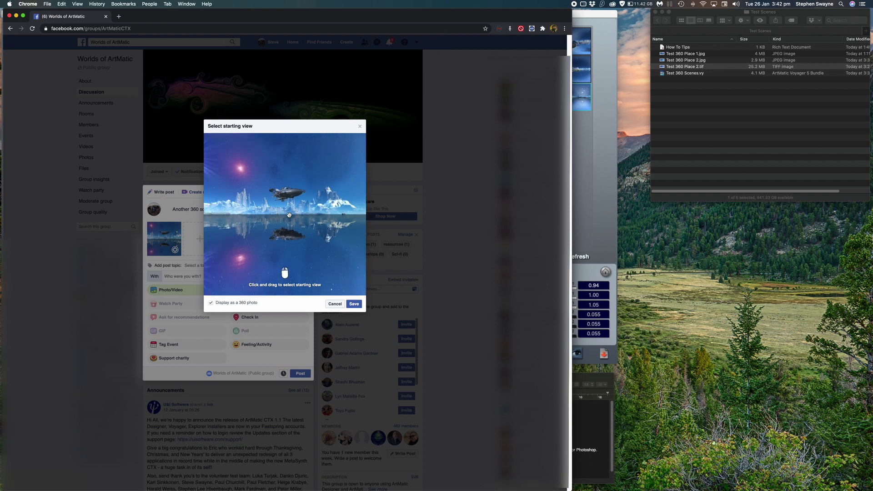
{"action": "scroll", "coordinate": [289, 215], "scroll_direction": "up", "scroll_amount": 5}
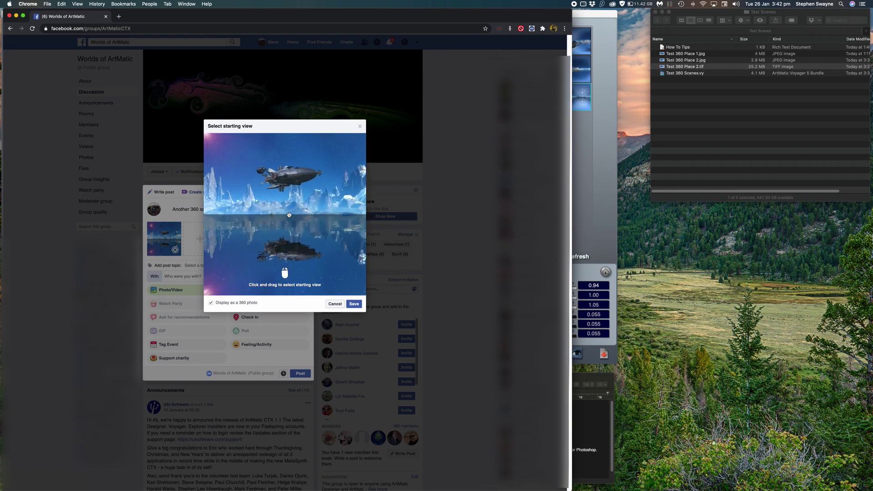
{"action": "scroll", "coordinate": [289, 214], "scroll_direction": "down", "scroll_amount": 3}
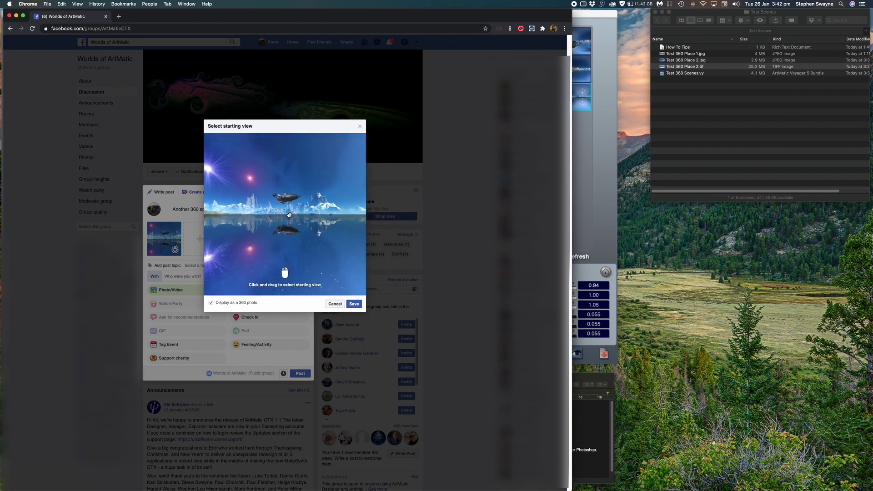
{"action": "mouse_move", "coordinate": [276, 220]}
{"action": "left_mouse_down"}
{"action": "mouse_move", "coordinate": [245, 219]}
{"action": "mouse_move", "coordinate": [299, 229]}
{"action": "mouse_move", "coordinate": [263, 229]}
{"action": "left_mouse_up"}
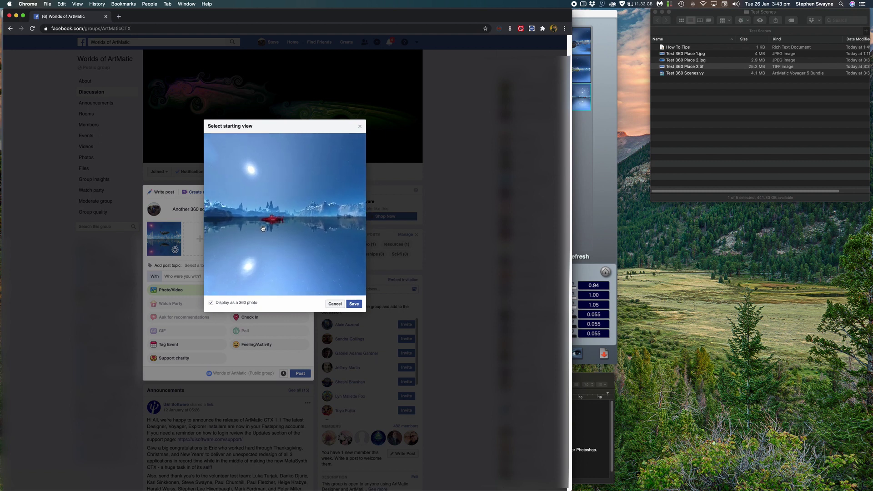
{"action": "left_click_drag", "start_coordinate": [248, 228], "coordinate": [279, 235]}
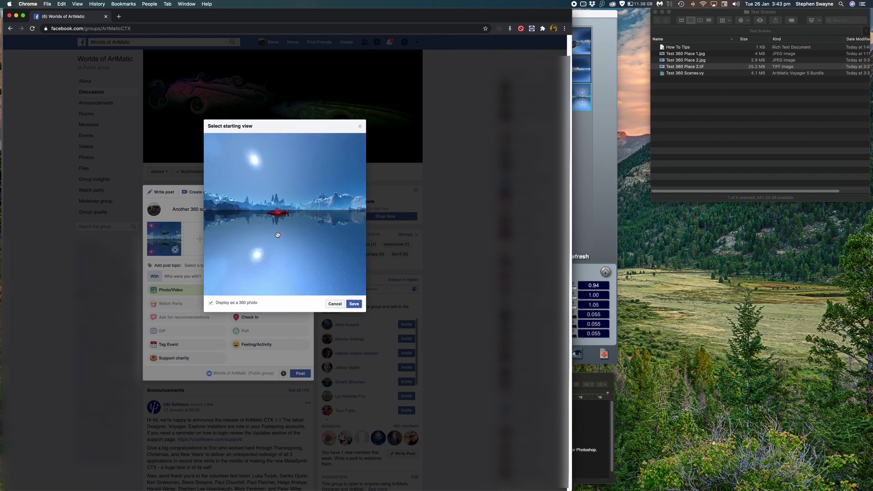
{"action": "scroll", "coordinate": [278, 234], "scroll_direction": "up", "scroll_amount": 5}
{"action": "scroll", "coordinate": [277, 235], "scroll_direction": "up", "scroll_amount": 3}
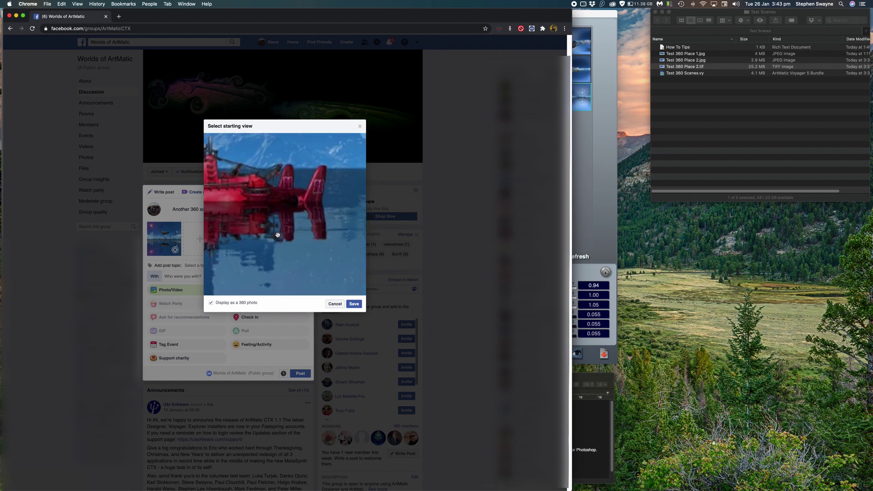
{"action": "scroll", "coordinate": [278, 235], "scroll_direction": "down", "scroll_amount": 5}
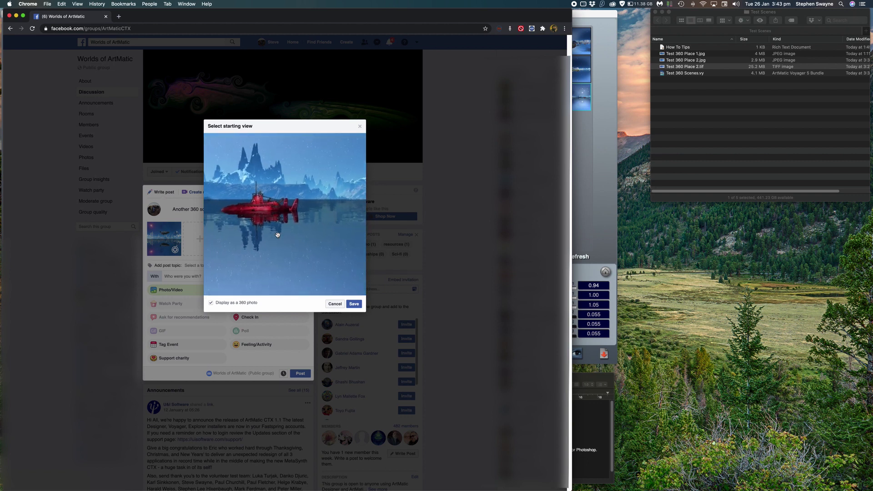
{"action": "scroll", "coordinate": [278, 234], "scroll_direction": "down", "scroll_amount": 3}
{"action": "left_click_drag", "start_coordinate": [279, 239], "coordinate": [317, 281]}
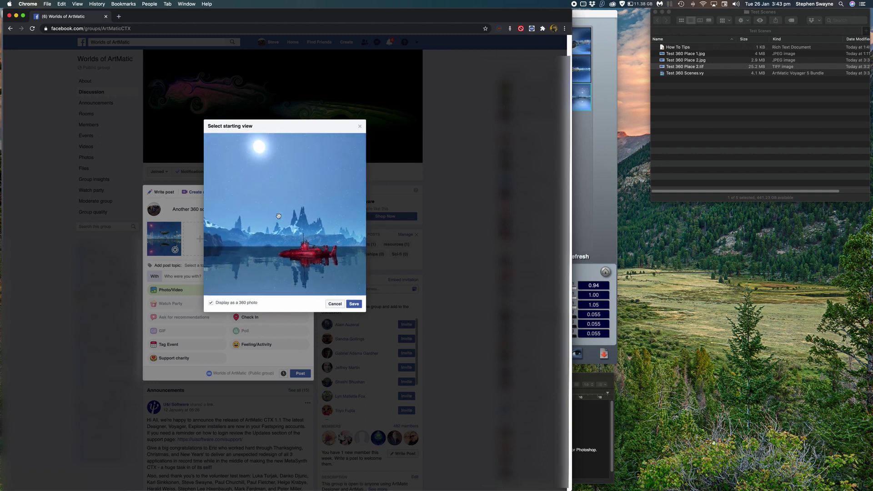
{"action": "left_click", "coordinate": [353, 304]}
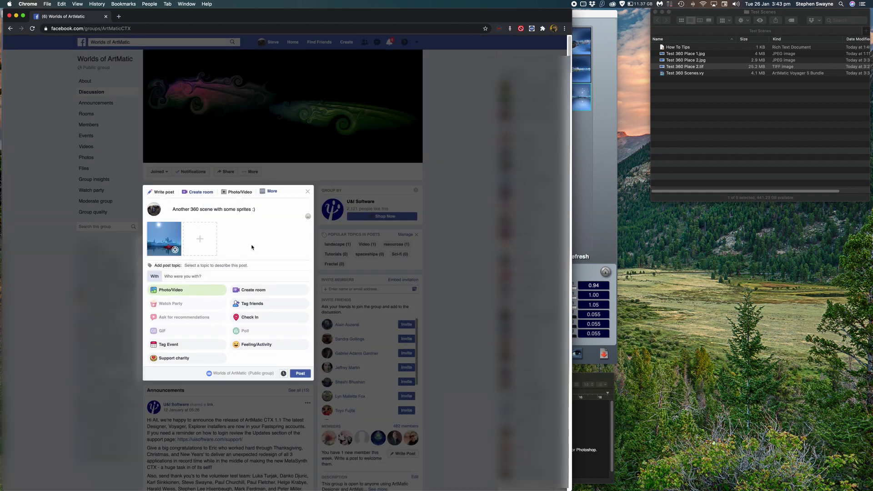
Publish the post to the Worlds of ArtMatic group and try rotating the published 360 photo.
{"action": "left_click", "coordinate": [300, 373]}
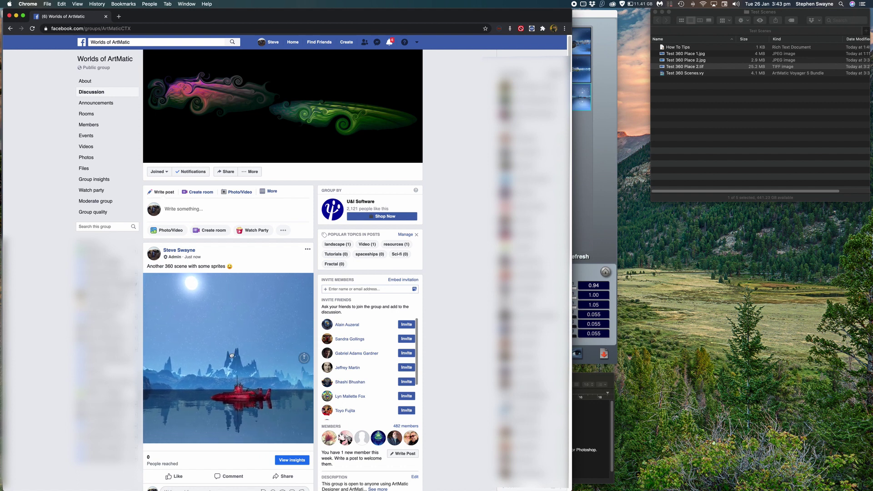
{"action": "left_click_drag", "start_coordinate": [203, 365], "coordinate": [227, 355]}
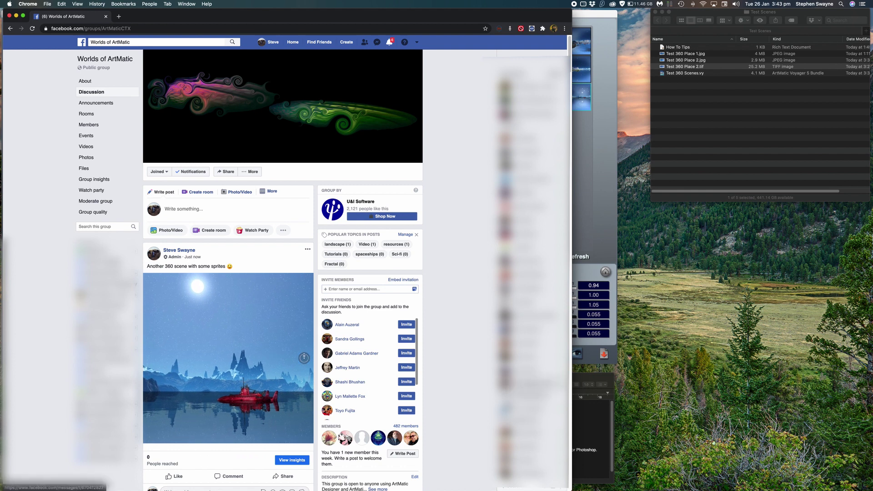
Switch to ArtMatic Voyager and place the How To Tips document beside its window so all the tips are readable.
{"action": "left_click", "coordinate": [578, 377]}
{"action": "left_click_drag", "start_coordinate": [571, 378], "coordinate": [346, 137]}
{"action": "left_click_drag", "start_coordinate": [386, 238], "coordinate": [481, 312]}
{"action": "left_click_drag", "start_coordinate": [316, 137], "coordinate": [655, 291]}
{"action": "left_click", "coordinate": [615, 219]}
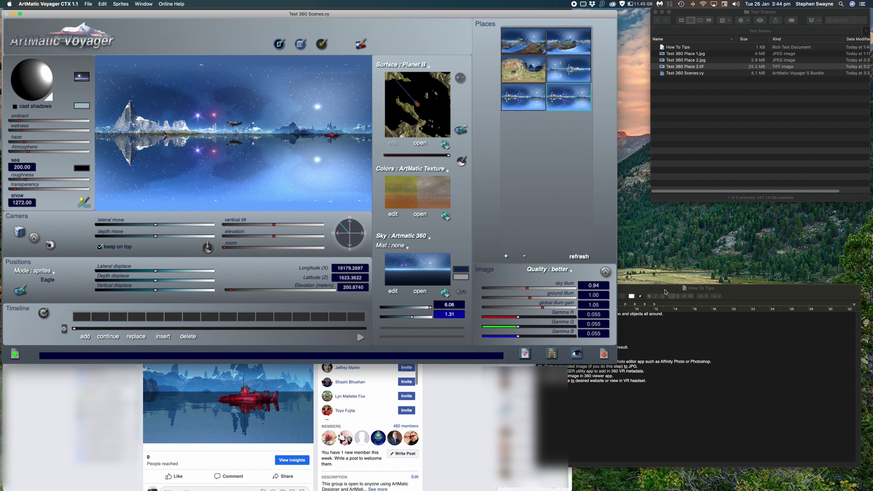
{"action": "left_click", "coordinate": [664, 291]}
{"action": "left_click_drag", "start_coordinate": [631, 290], "coordinate": [716, 262]}
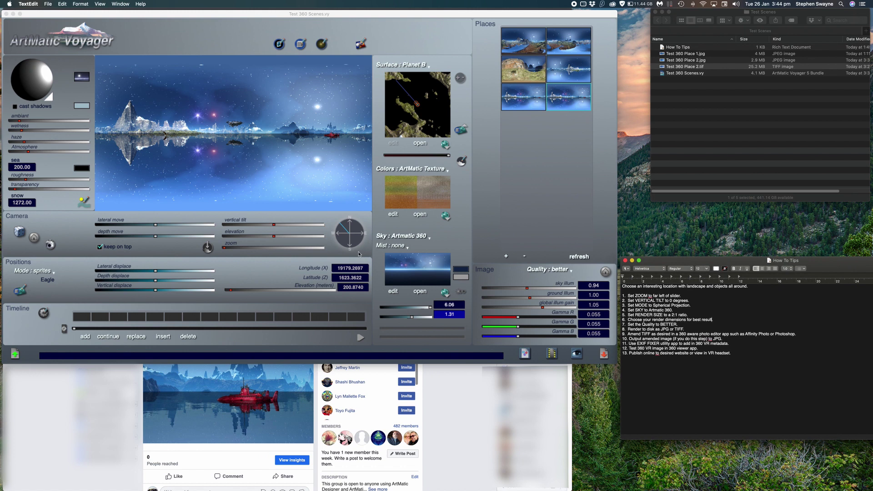
Set the camera zoom to its minimum and check the projection mode in the camera settings.
{"action": "left_click", "coordinate": [223, 247]}
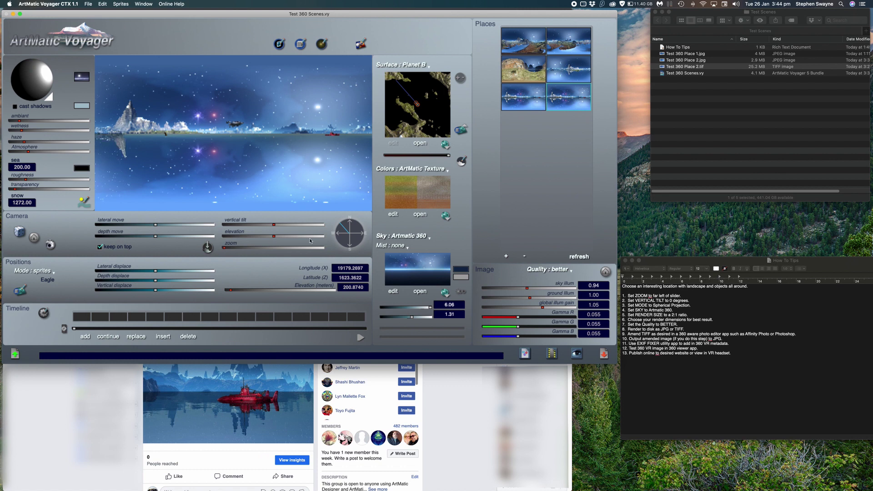
{"action": "left_click", "coordinate": [49, 245]}
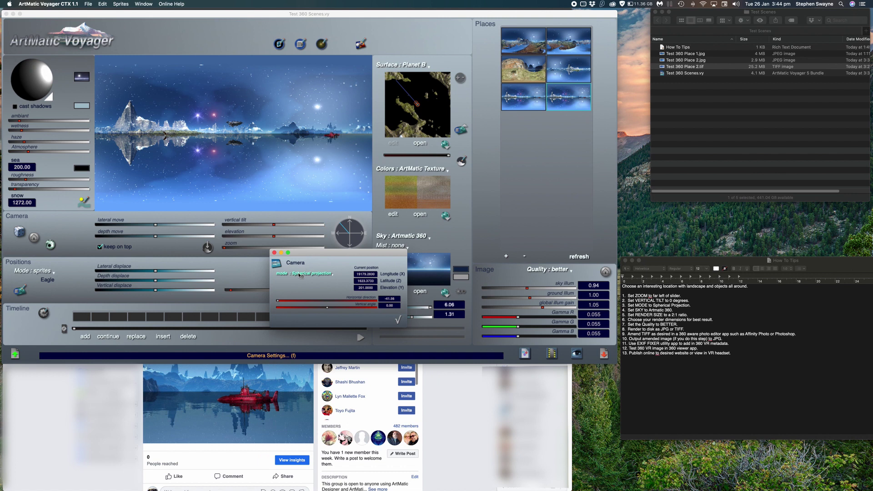
{"action": "left_click", "coordinate": [397, 320]}
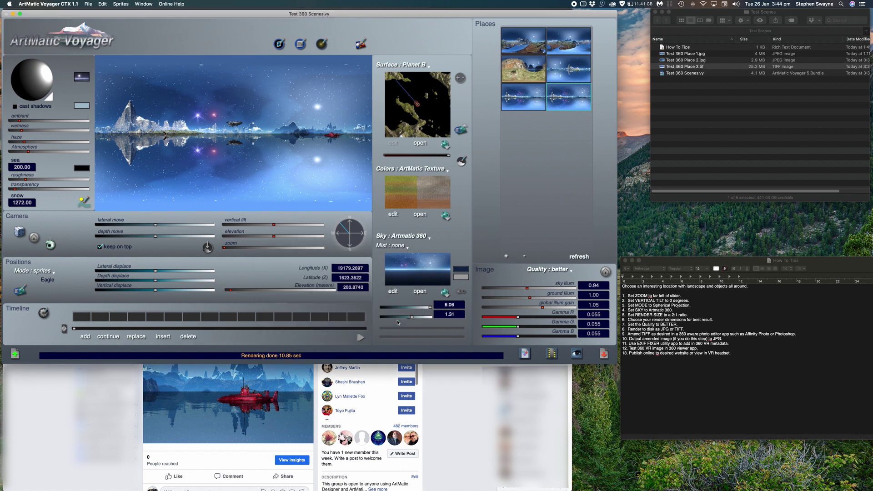
Change the scene's sky mode to Artmatic 360+clouds.
{"action": "left_click", "coordinate": [422, 238]}
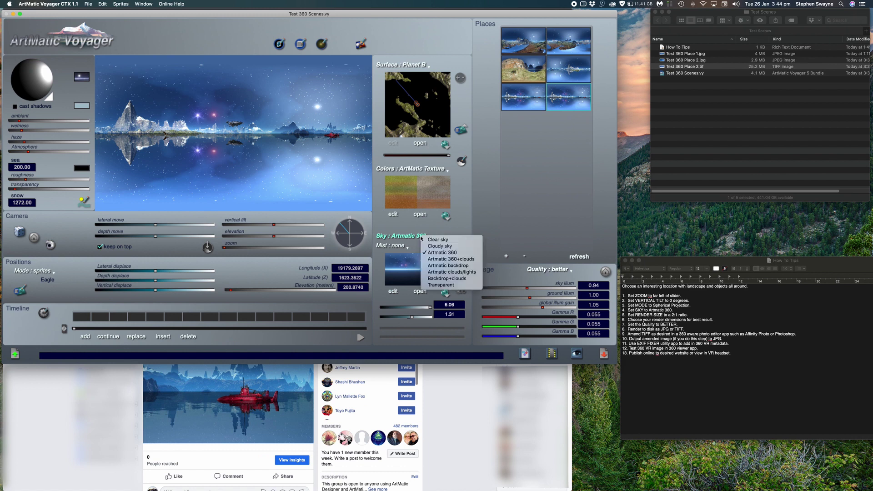
{"action": "left_click", "coordinate": [453, 259]}
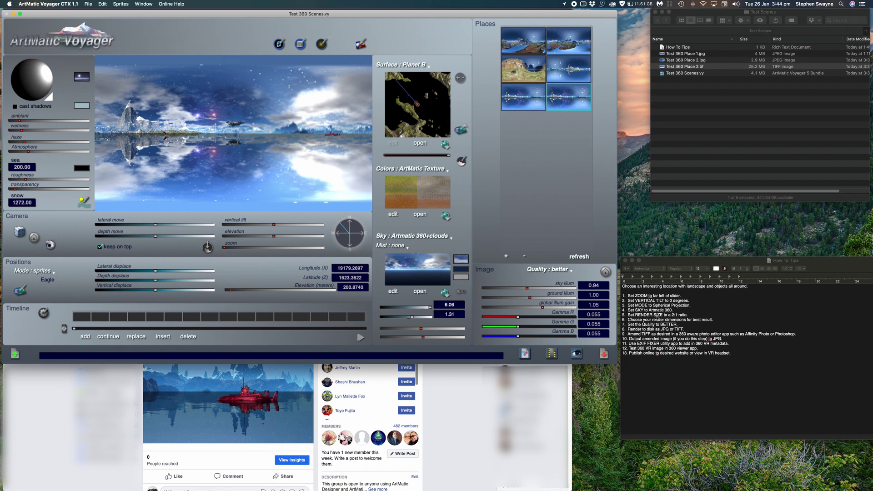
Preview the picture in the save image options, choose the 2:1 4k 4096 x 2048 size, and close the options without rendering.
{"action": "left_click", "coordinate": [525, 354]}
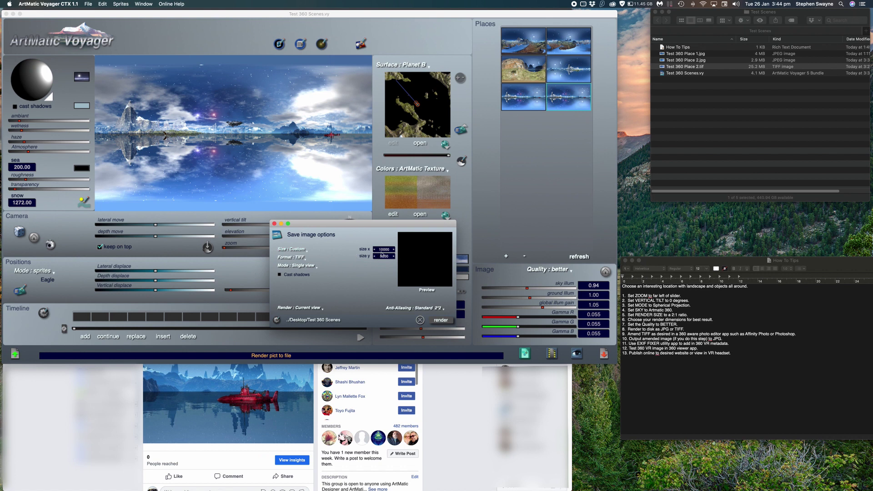
{"action": "left_click", "coordinate": [428, 290]}
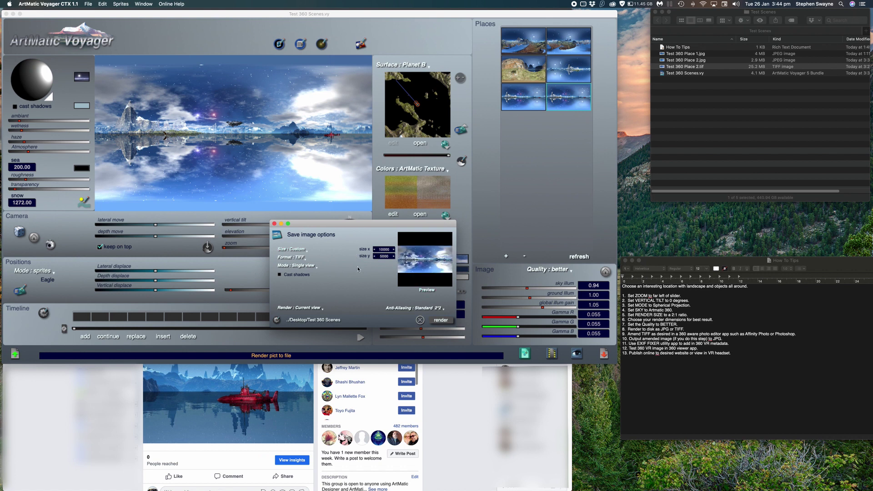
{"action": "left_click", "coordinate": [295, 250]}
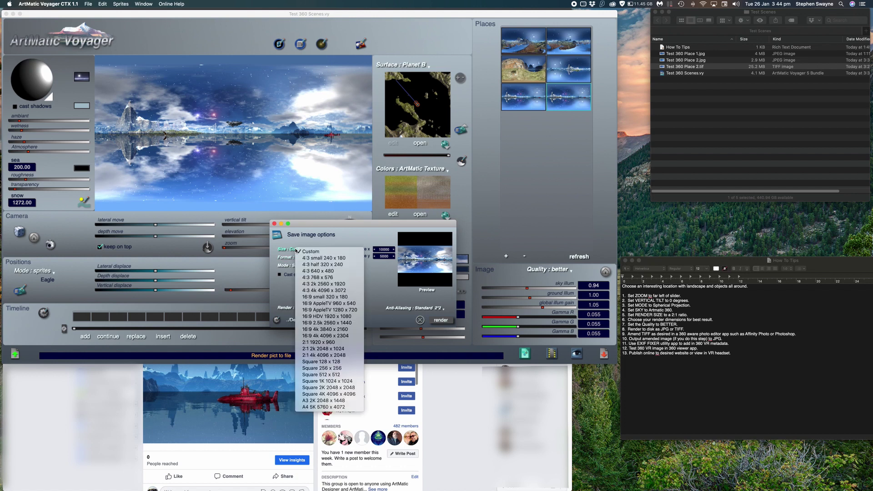
{"action": "left_click", "coordinate": [320, 357]}
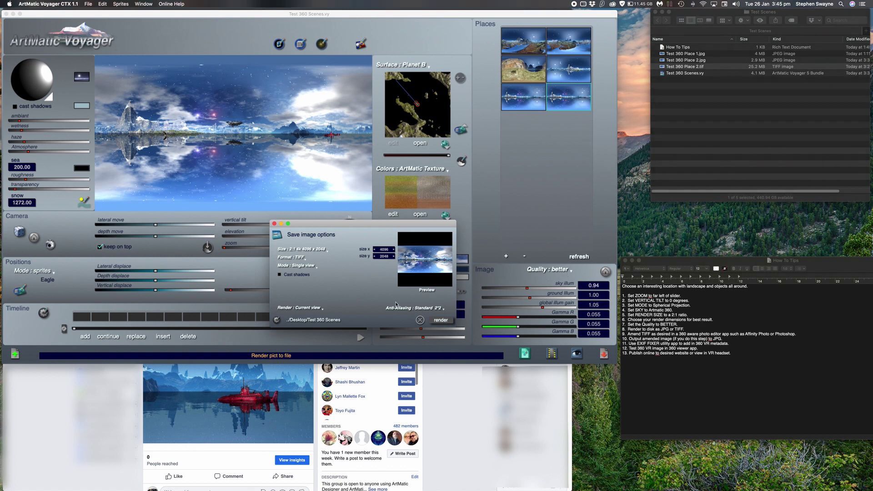
{"action": "left_click", "coordinate": [421, 320]}
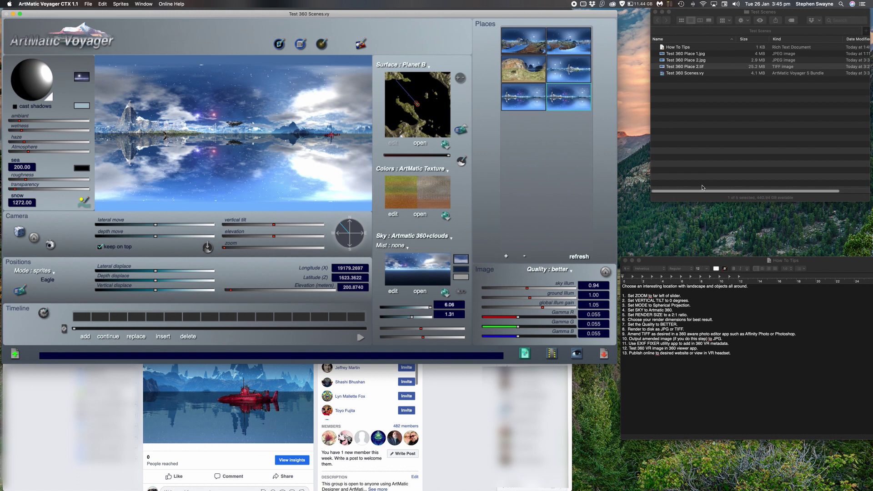
Point out Test 360 Place 2.tif and Test 360 Place 2.jpg in the Test Scenes folder, and return to ArtMatic Voyager.
{"action": "left_click", "coordinate": [719, 67]}
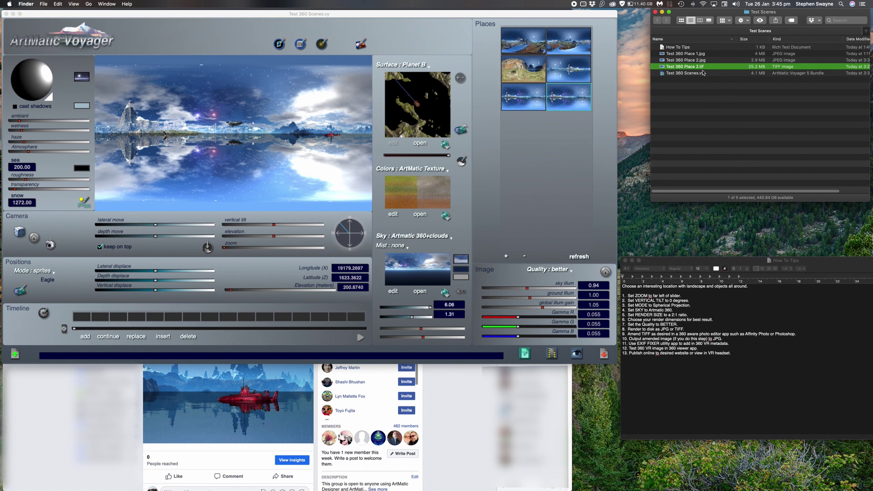
{"action": "left_click", "coordinate": [712, 60]}
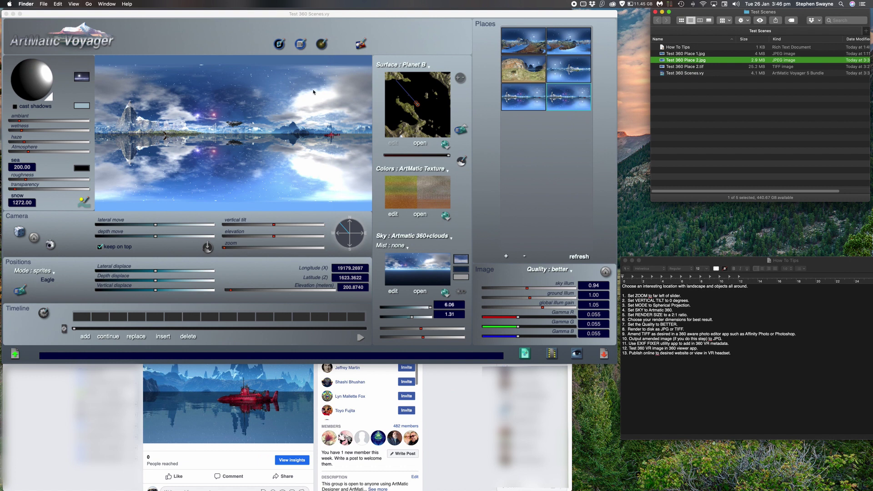
{"action": "left_click", "coordinate": [302, 44]}
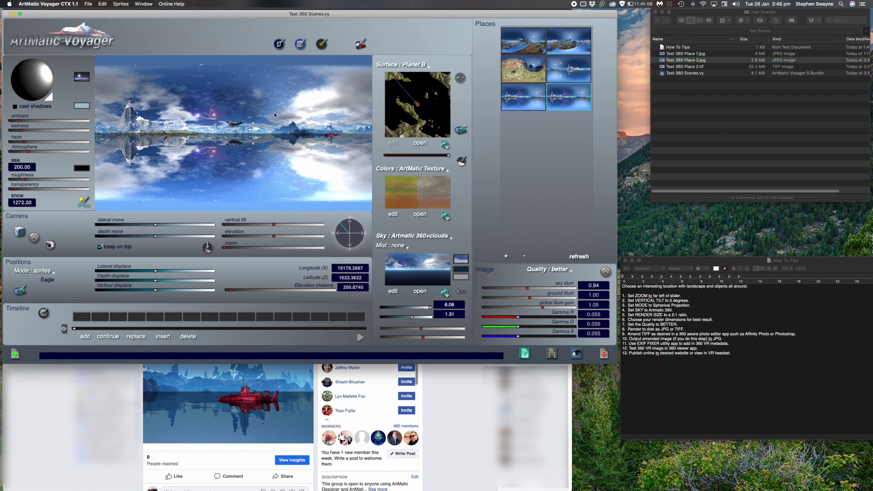